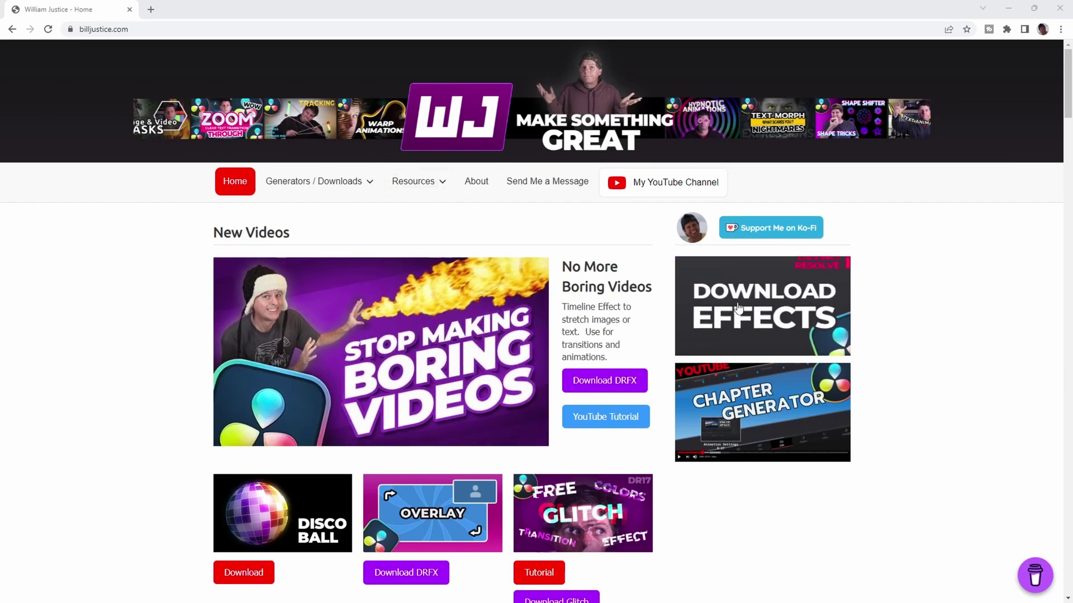
# Step: Open the site's Davinci Resolve effects downloads page and download the Just Bullet List DRFX file
pyautogui.click(754, 300)
pyautogui.scroll(-1, 380, 368)
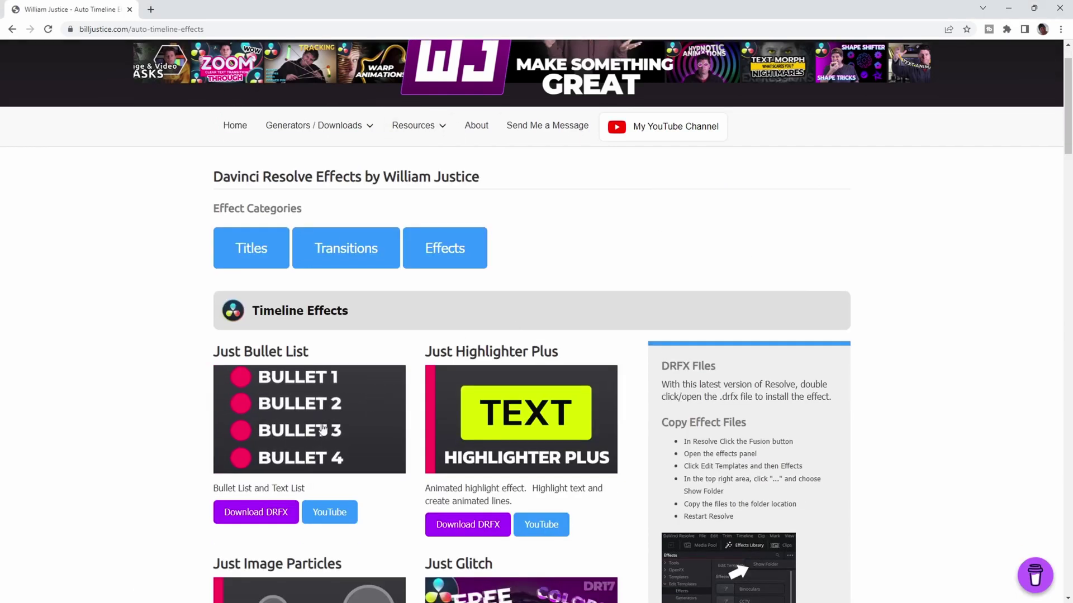
pyautogui.click(266, 519)
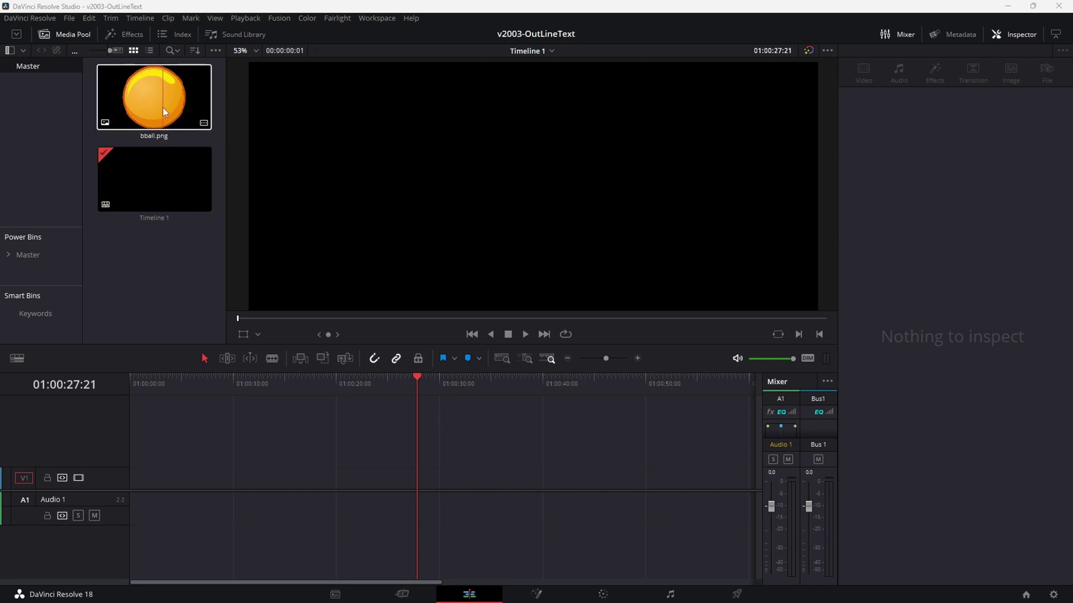
# Step: Switch to DaVinci Resolve, place bball.png on video track 1 and extend the clip to about 32 seconds
pyautogui.moveTo(163, 107); pyautogui.dragTo(436, 484)
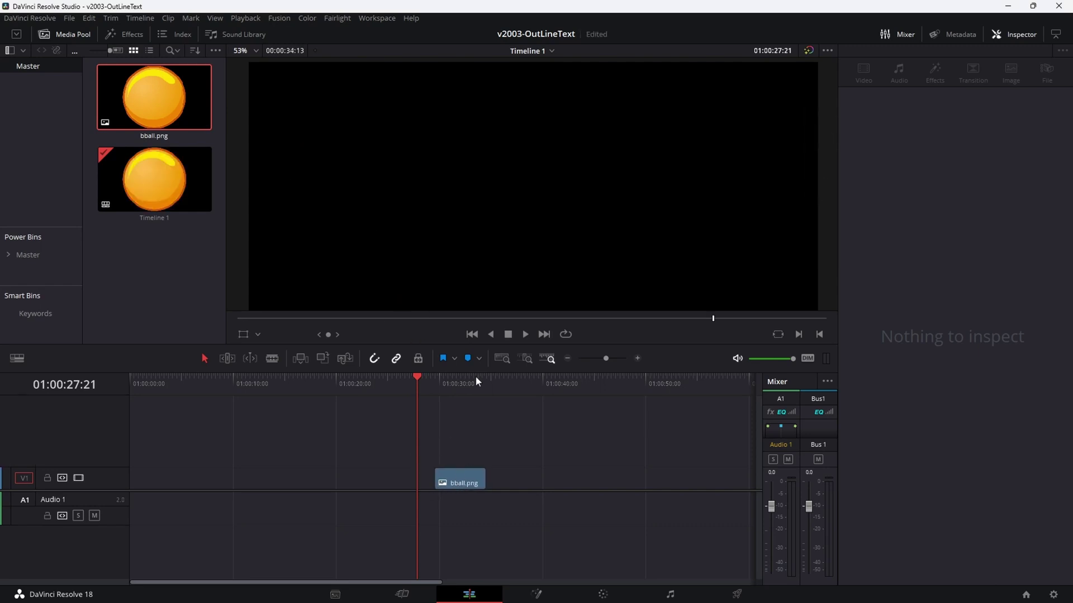
pyautogui.click(458, 421)
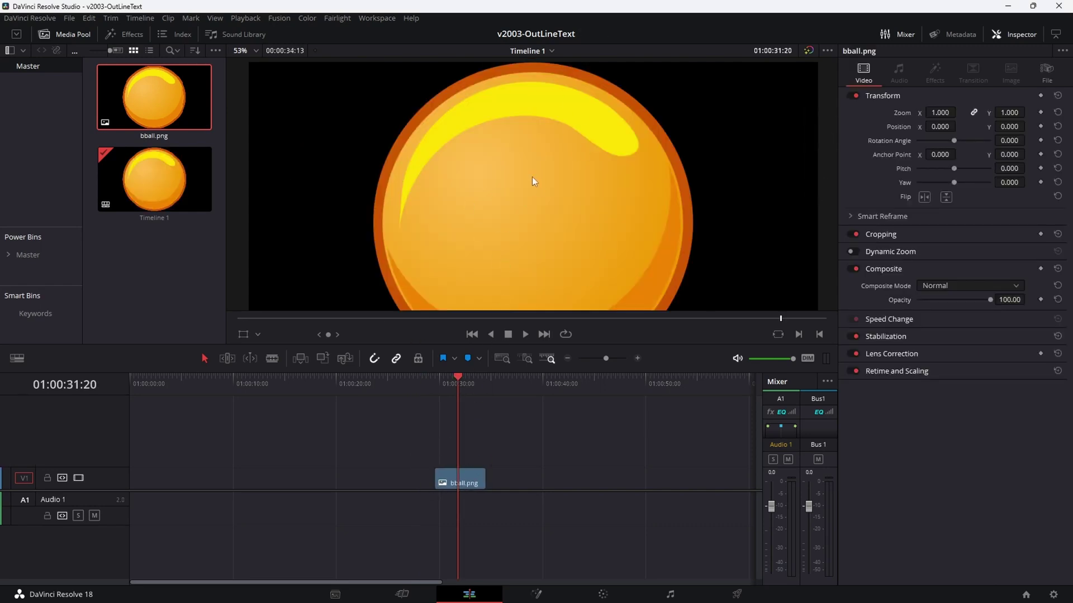
pyautogui.scroll(-4, 523, 130)
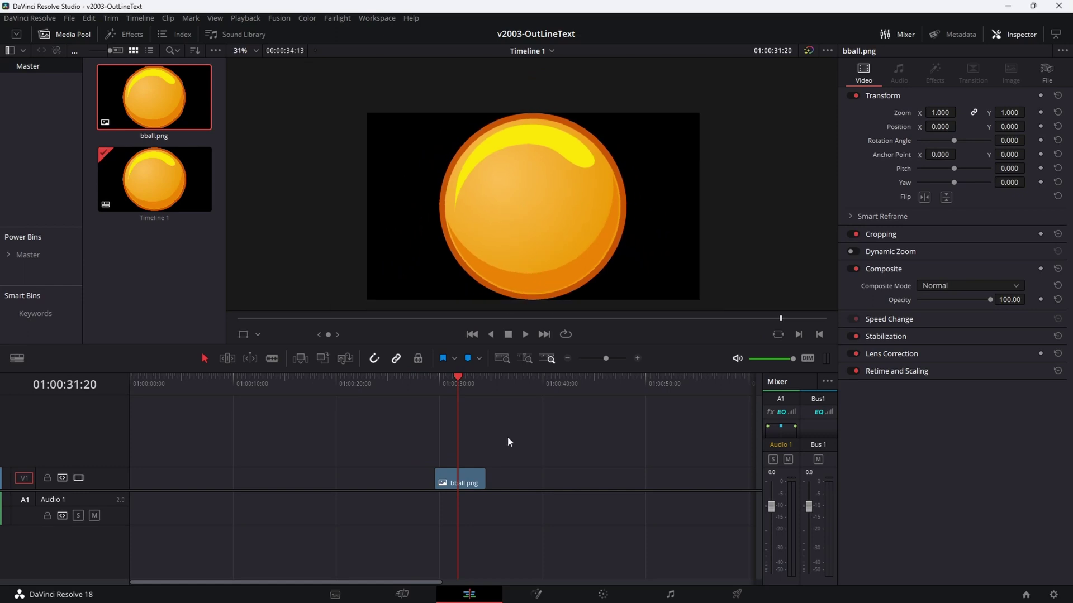
pyautogui.moveTo(484, 481); pyautogui.dragTo(682, 484)
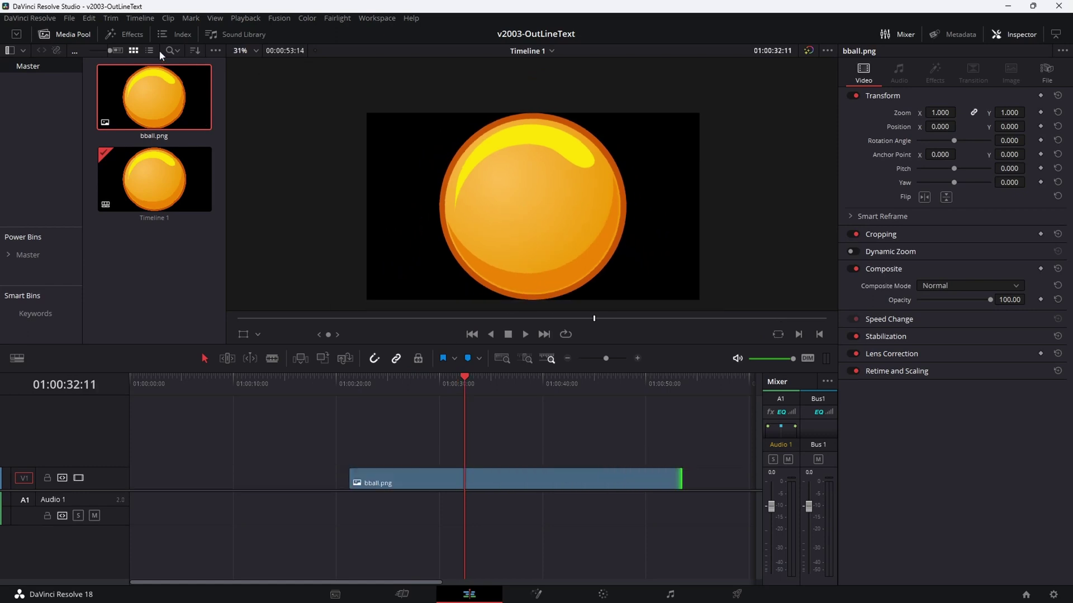
# Step: Apply the JustBulletList effect to the bball.png clip on the timeline
pyautogui.click(133, 35)
pyautogui.click(30, 66)
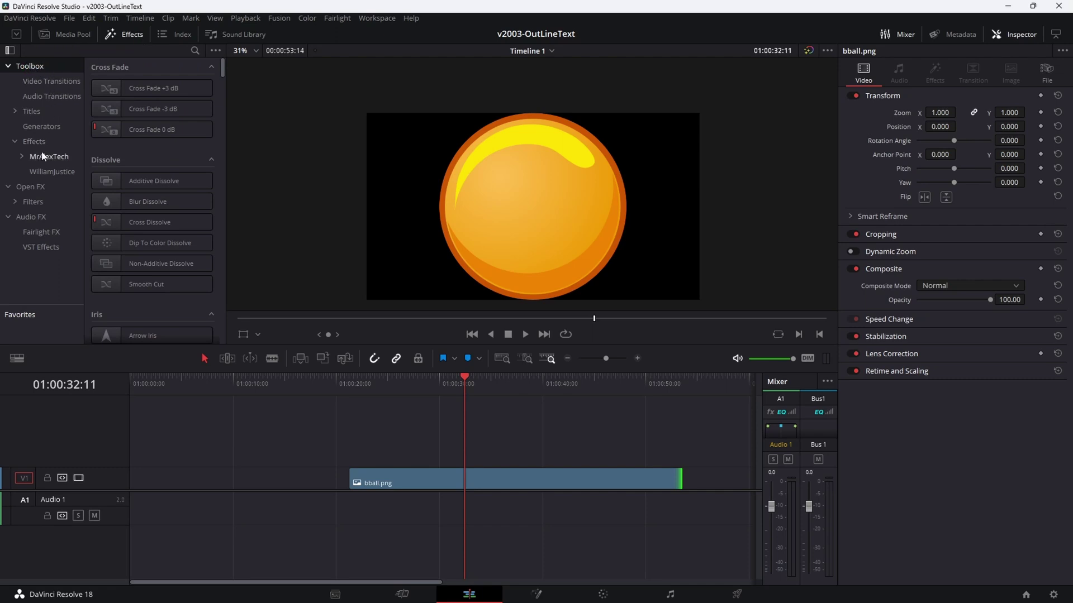
pyautogui.click(53, 173)
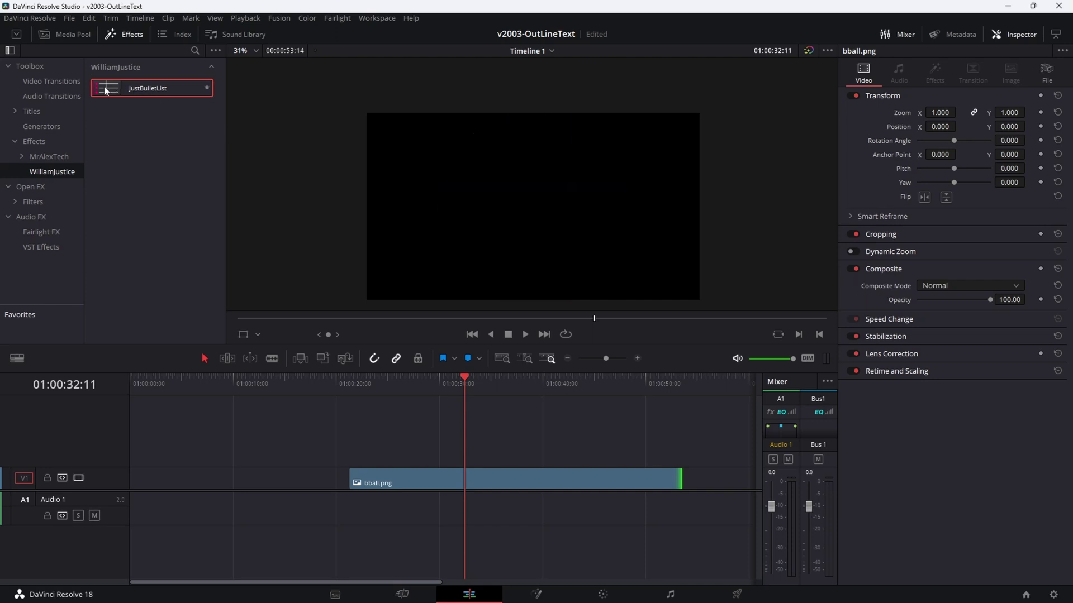
pyautogui.moveTo(109, 88); pyautogui.dragTo(561, 487)
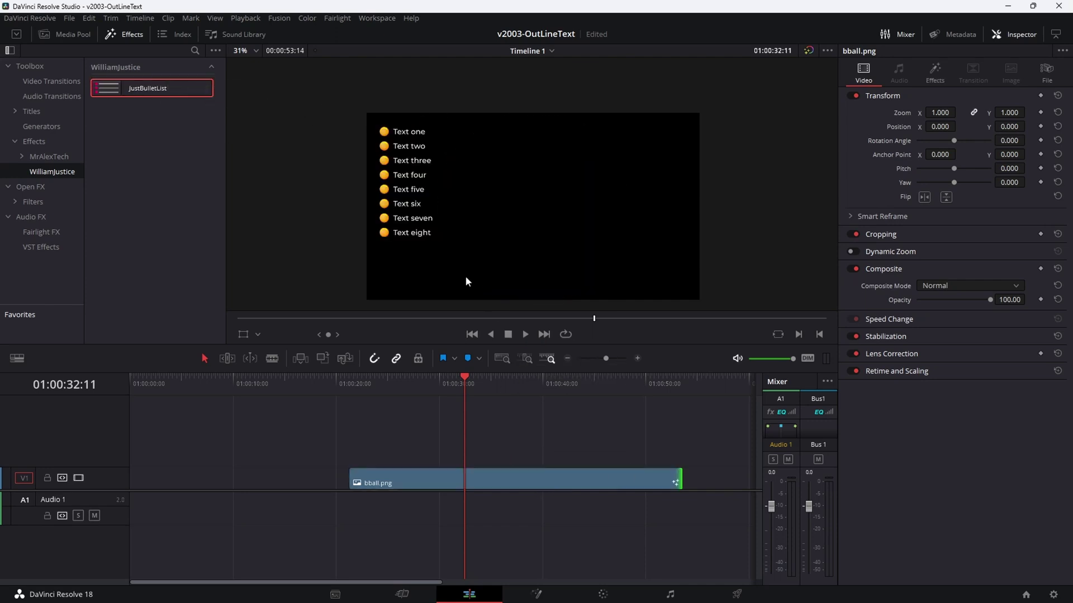
pyautogui.scroll(3, 431, 203)
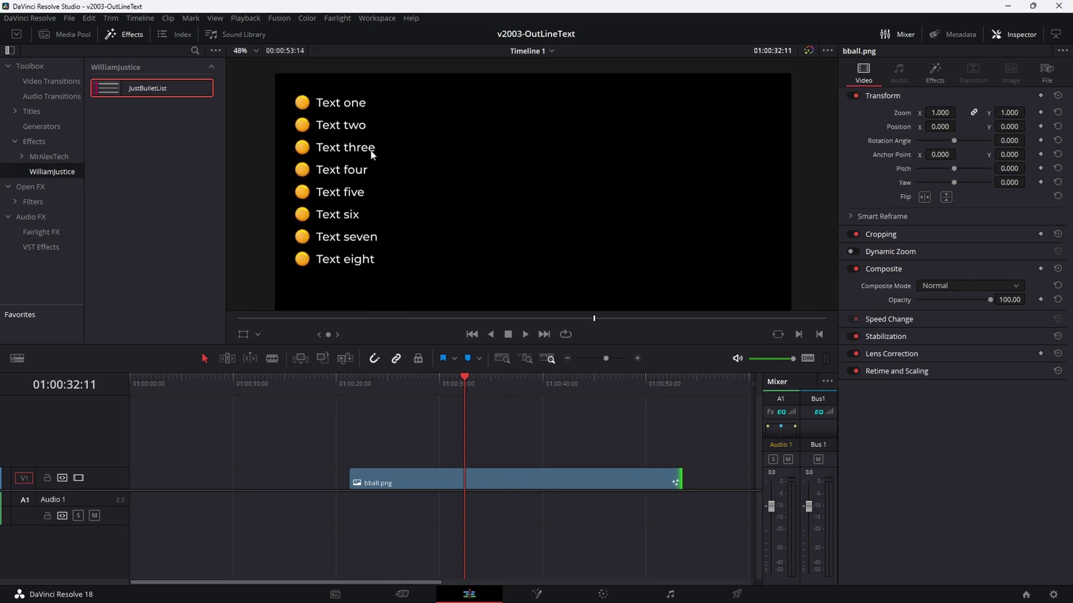
pyautogui.scroll(-1, 397, 166)
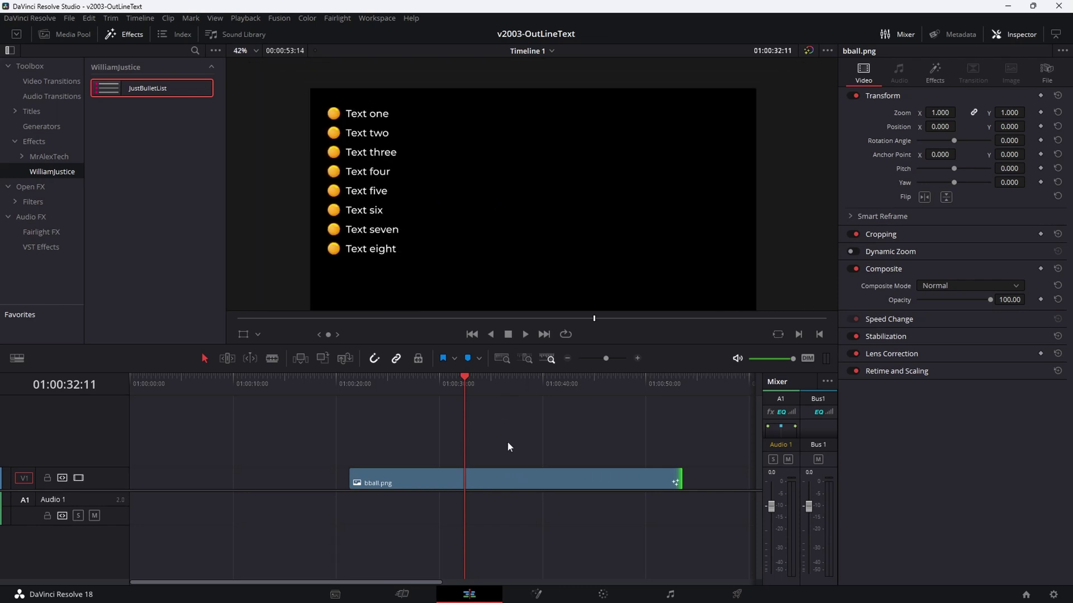
# Step: Move the bball.png clip earlier so it ends at about 49 seconds, and show its JustBulletList effect settings
pyautogui.moveTo(520, 478); pyautogui.dragTo(457, 477)
pyautogui.click(443, 386)
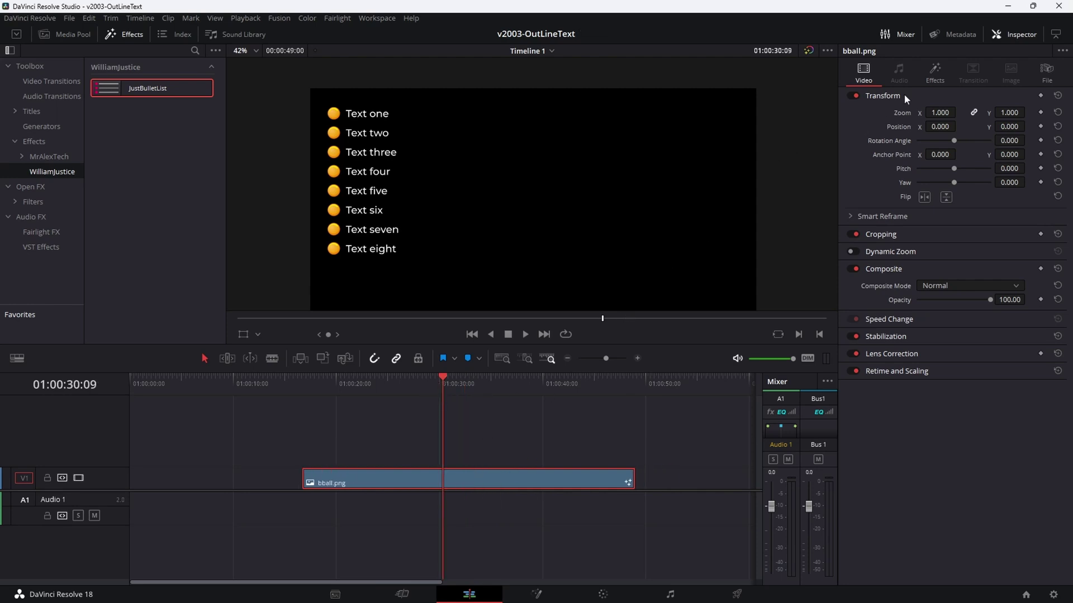
pyautogui.click(934, 71)
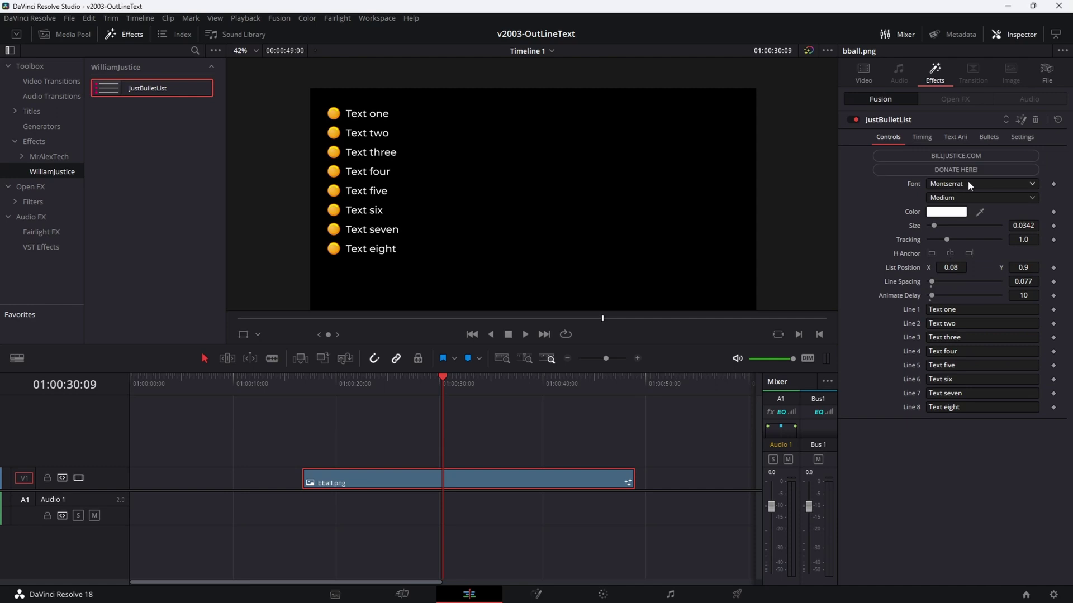
# Step: Try a green text colour (#38ff2e) and a larger text size on the bullet list
pyautogui.click(957, 211)
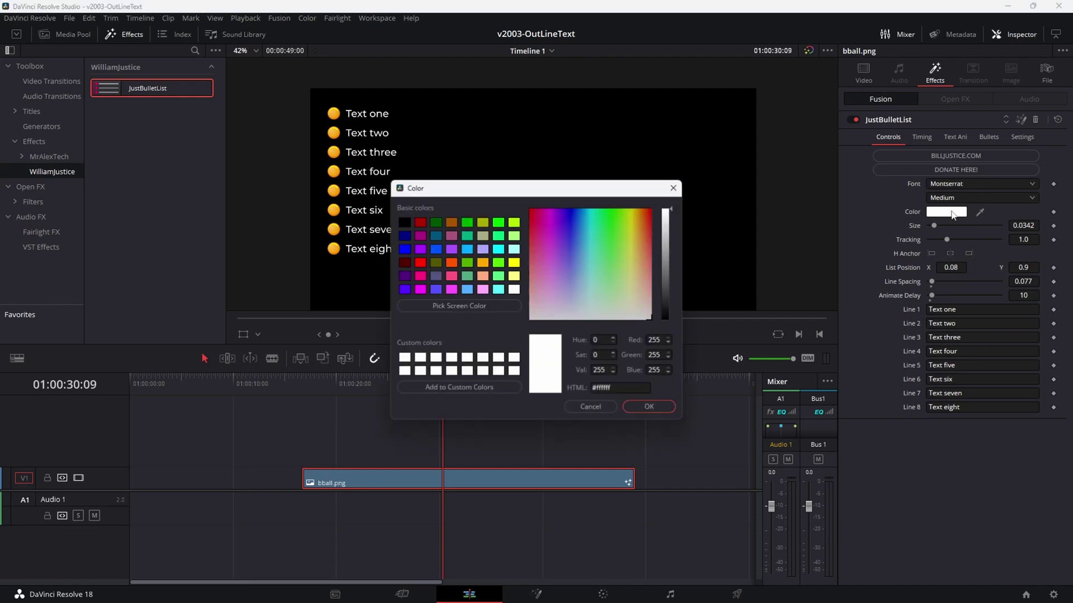
pyautogui.click(650, 211)
pyautogui.click(611, 227)
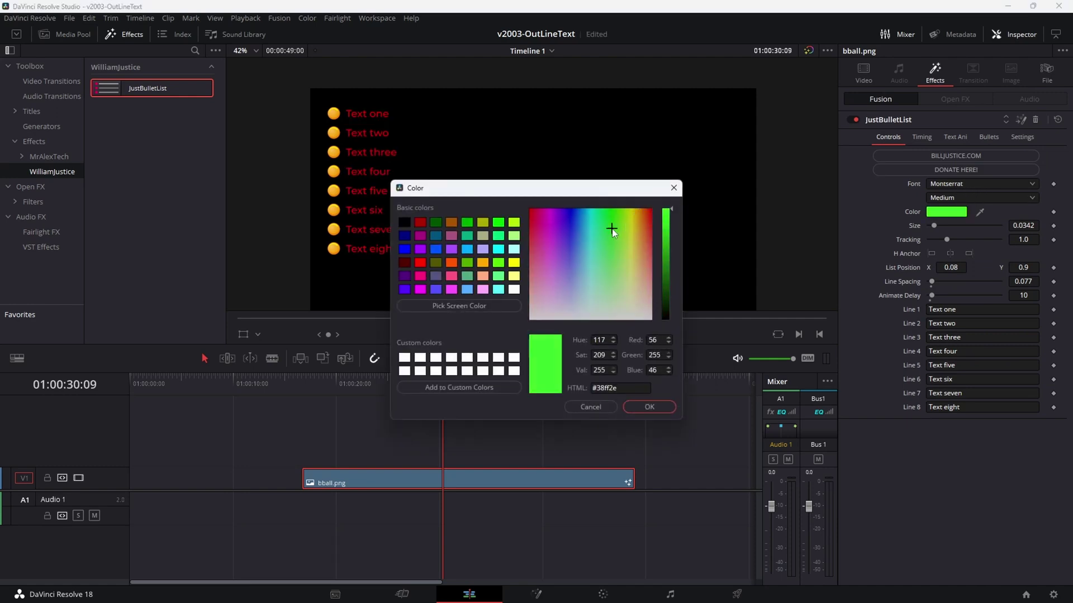
pyautogui.click(590, 407)
pyautogui.moveTo(937, 227); pyautogui.dragTo(913, 229)
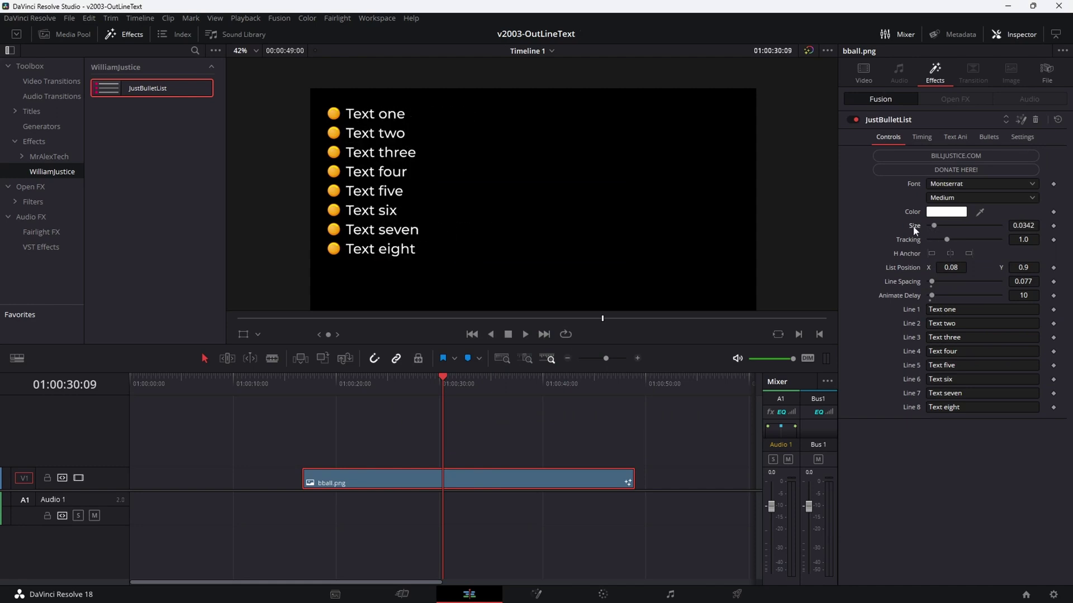
# Step: Set bullet line 1 to "Davinci" and line 2 to "Resolve", and set the list position X to 0.117
pyautogui.click(971, 310)
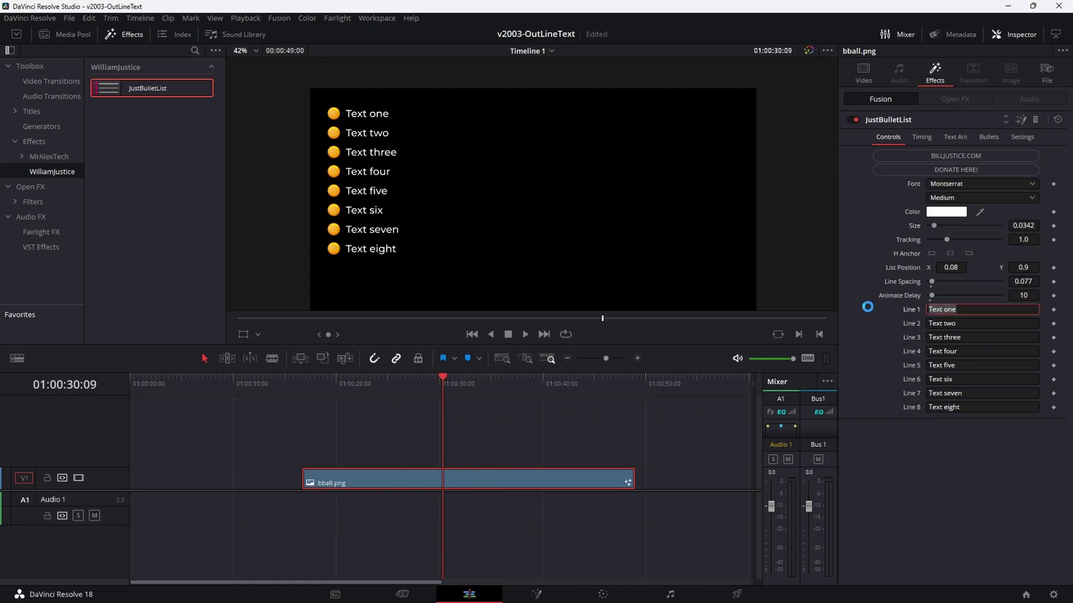
pyautogui.write('Davinci')
pyautogui.press('Tab')
pyautogui.write('Resolve')
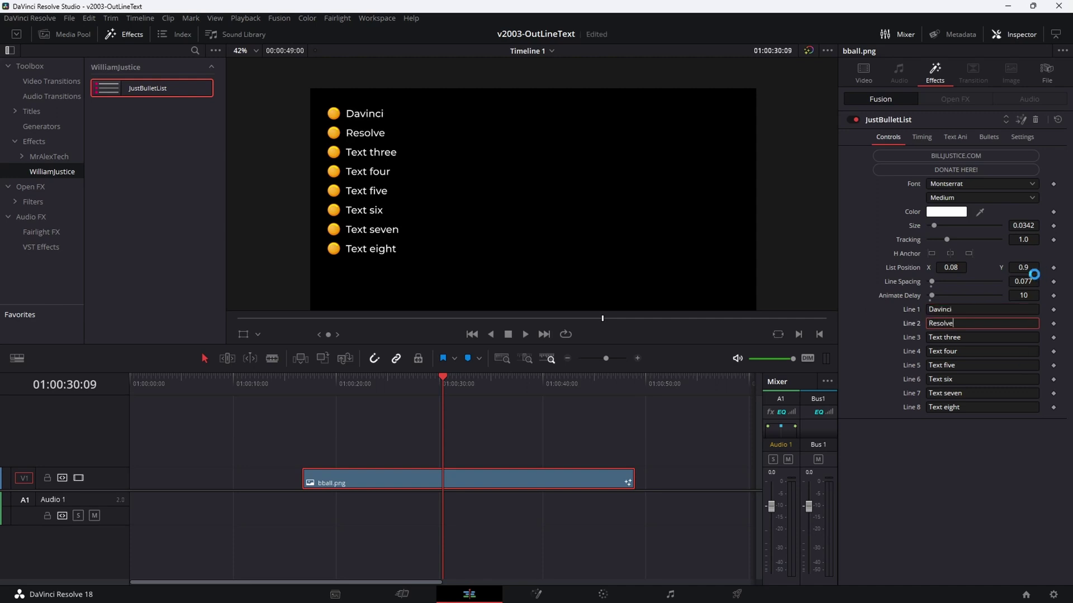
pyautogui.moveTo(946, 267); pyautogui.dragTo(966, 267)
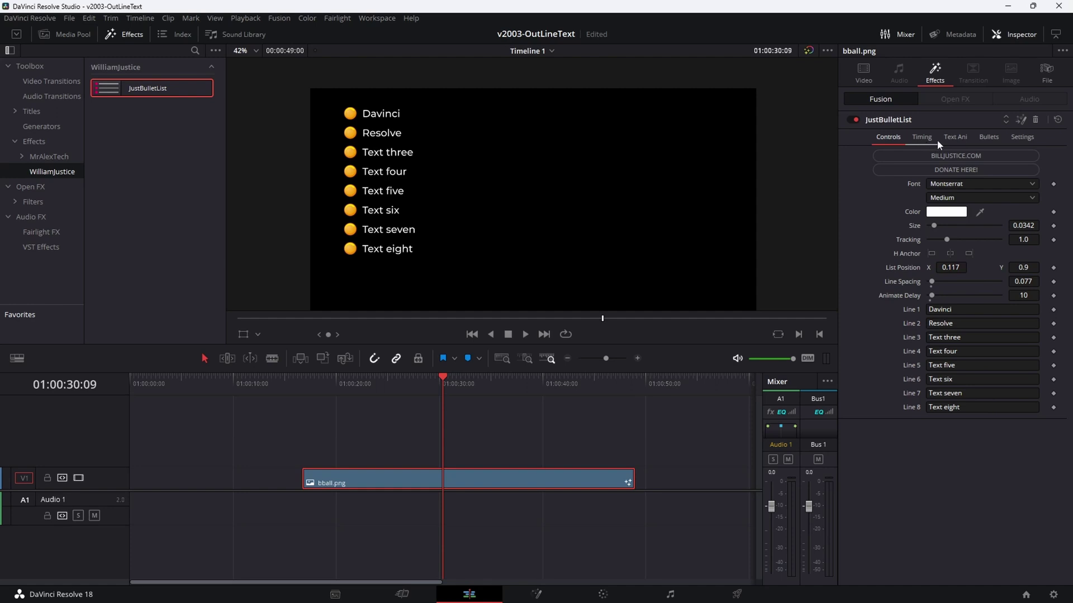
# Step: Set the center X of the bullet text animation to 0.498
pyautogui.click(953, 138)
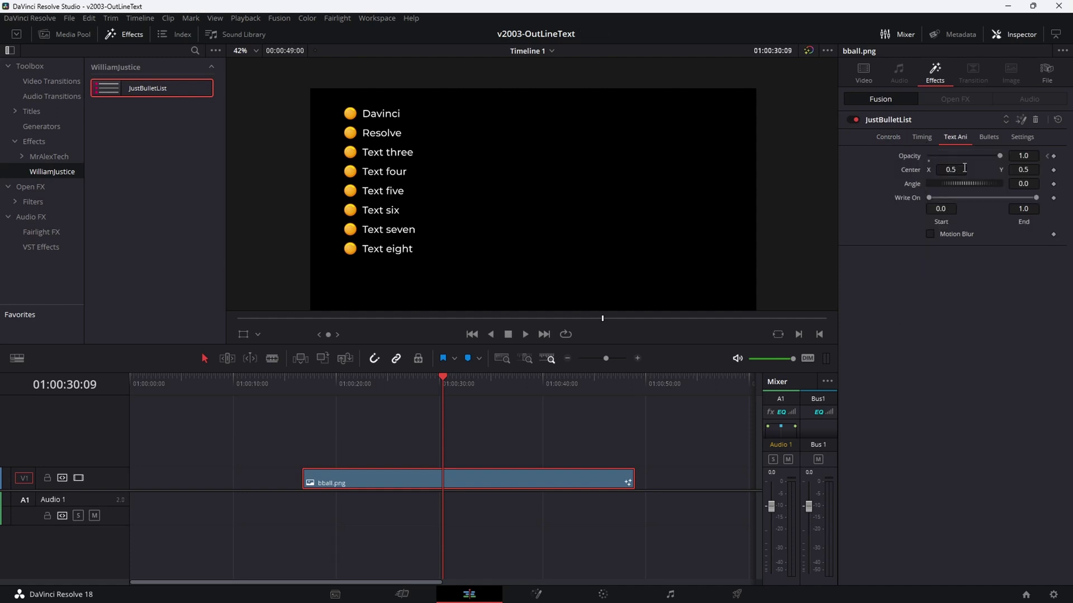
pyautogui.moveTo(950, 170)
pyautogui.mouseDown()
pyautogui.moveTo(968, 169)
pyautogui.moveTo(949, 170)
pyautogui.mouseUp()
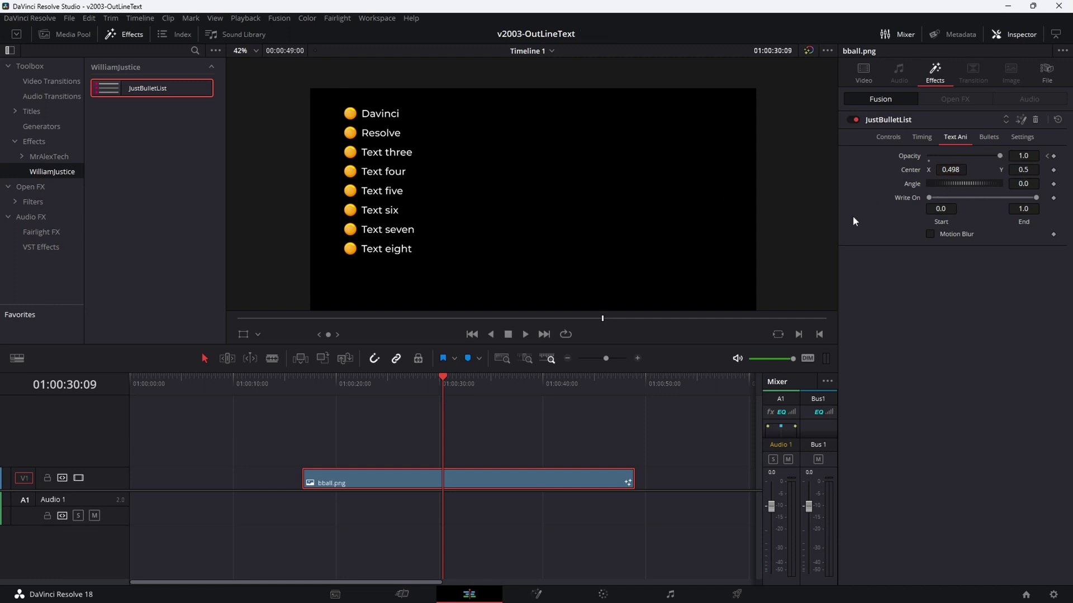
# Step: Try a bullet size of 0.06 and restore the original size
pyautogui.click(989, 138)
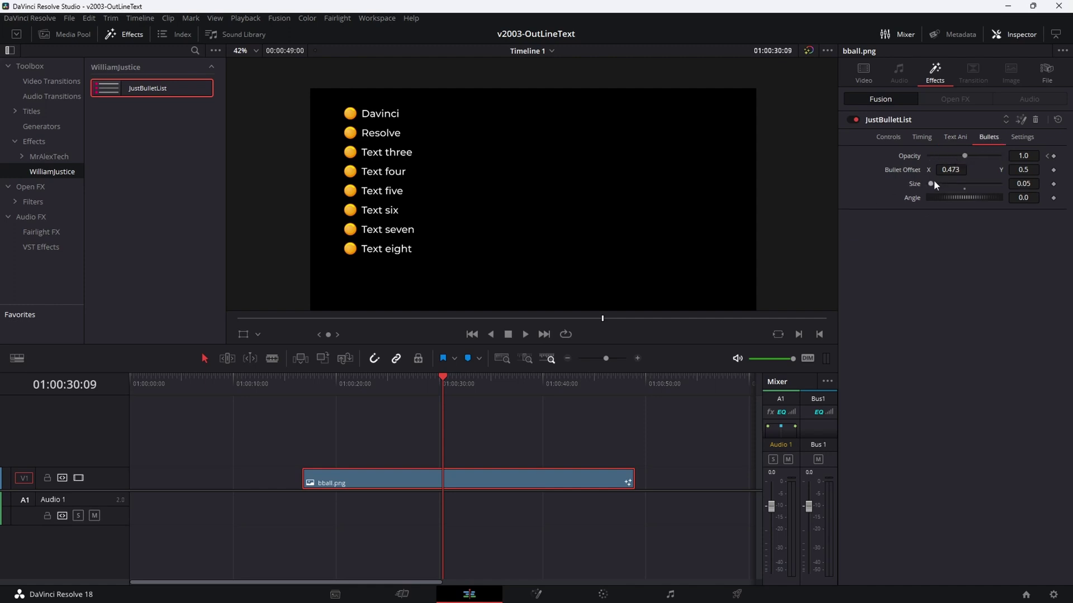
pyautogui.moveTo(934, 181); pyautogui.dragTo(930, 185)
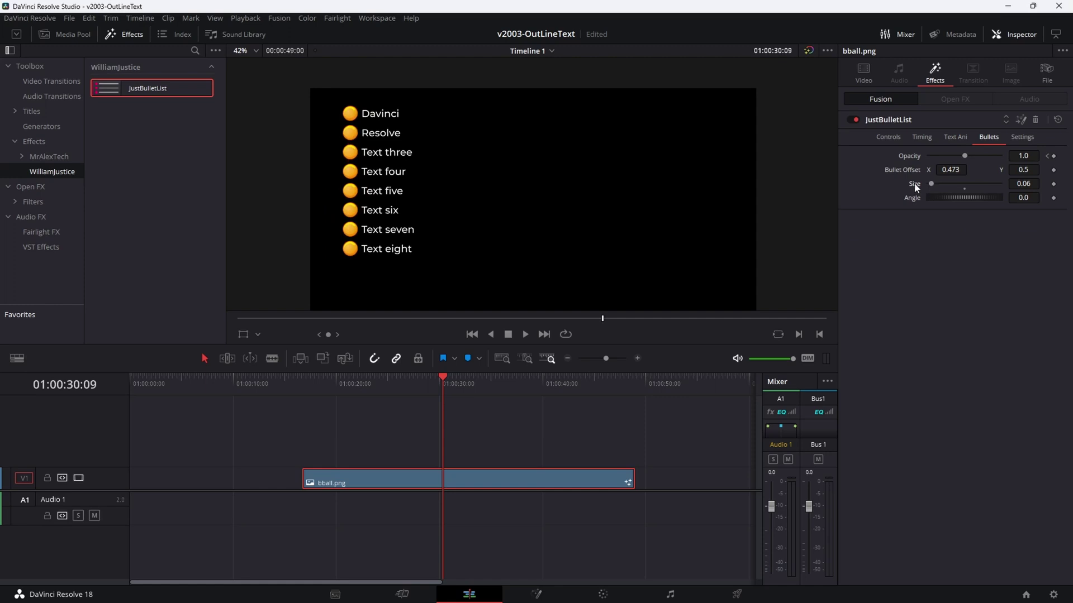
pyautogui.doubleClick(913, 185)
pyautogui.hotkey('ctrl', 'z')
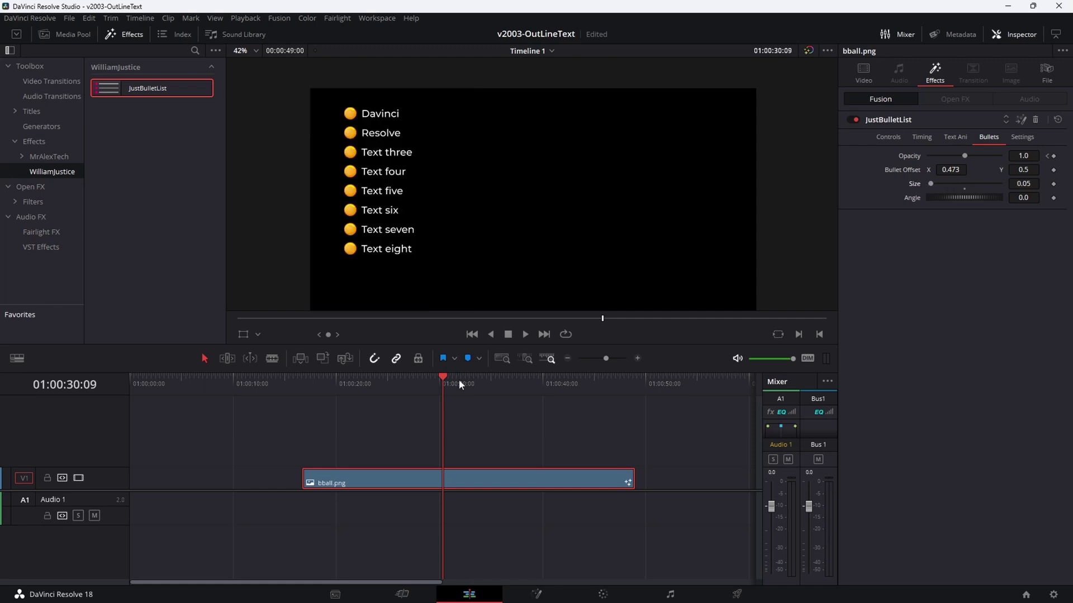
# Step: Open the JustBulletList effect in Fusion with the playhead at 01:00:29:22, and enlarge the node editor area
pyautogui.click(455, 380)
pyautogui.moveTo(455, 381); pyautogui.dragTo(439, 385)
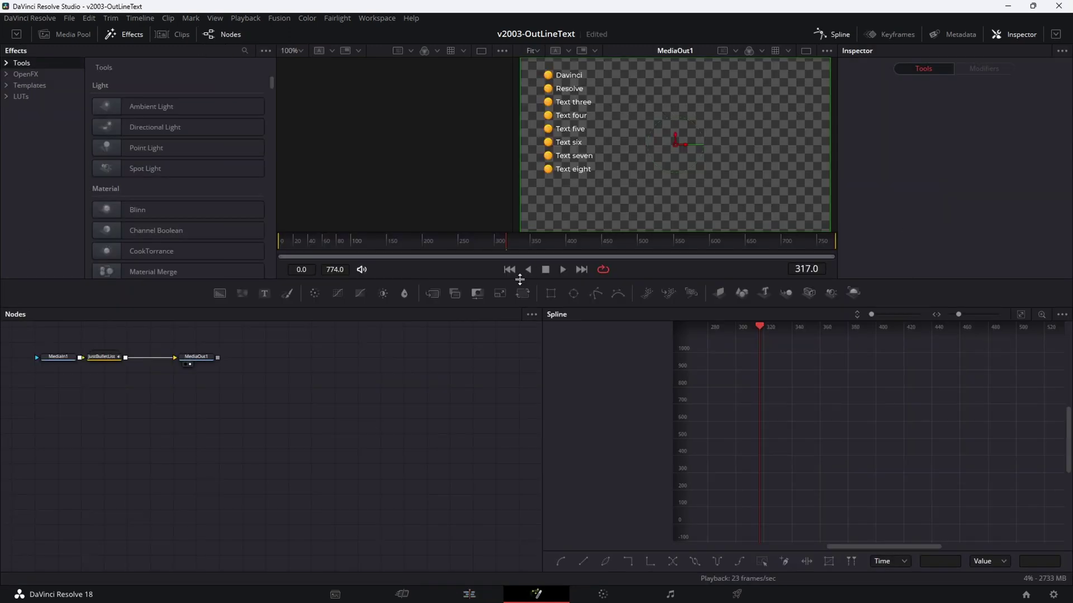
pyautogui.moveTo(519, 280); pyautogui.dragTo(513, 320)
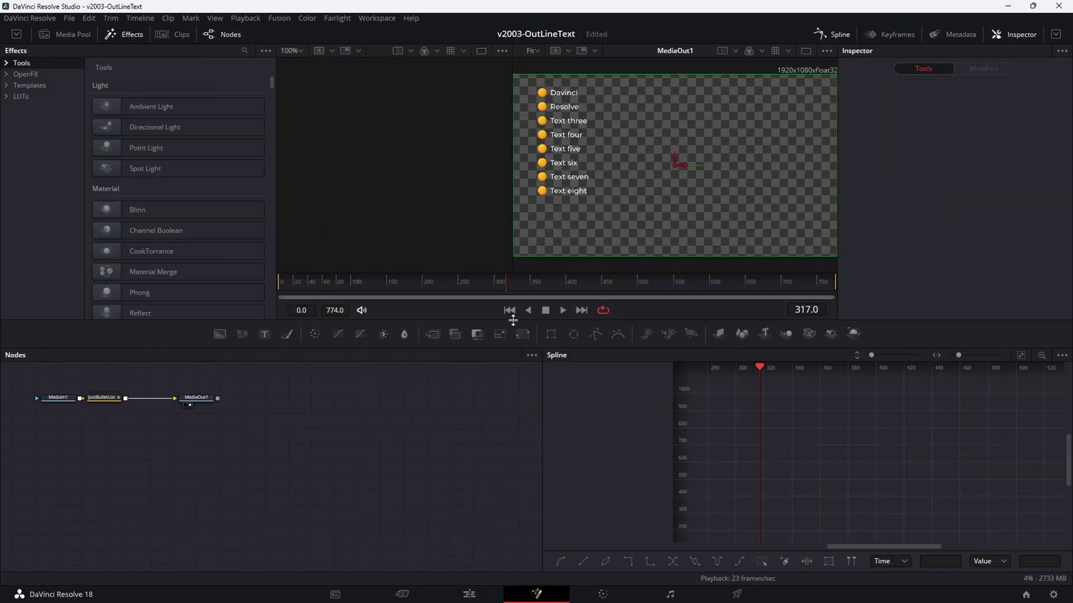
pyautogui.moveTo(540, 408); pyautogui.dragTo(791, 408)
# Step: Spread the MediaIn1, JustBulletList and MediaOut1 nodes far apart in one row of the node graph
pyautogui.moveTo(26, 387); pyautogui.dragTo(269, 410)
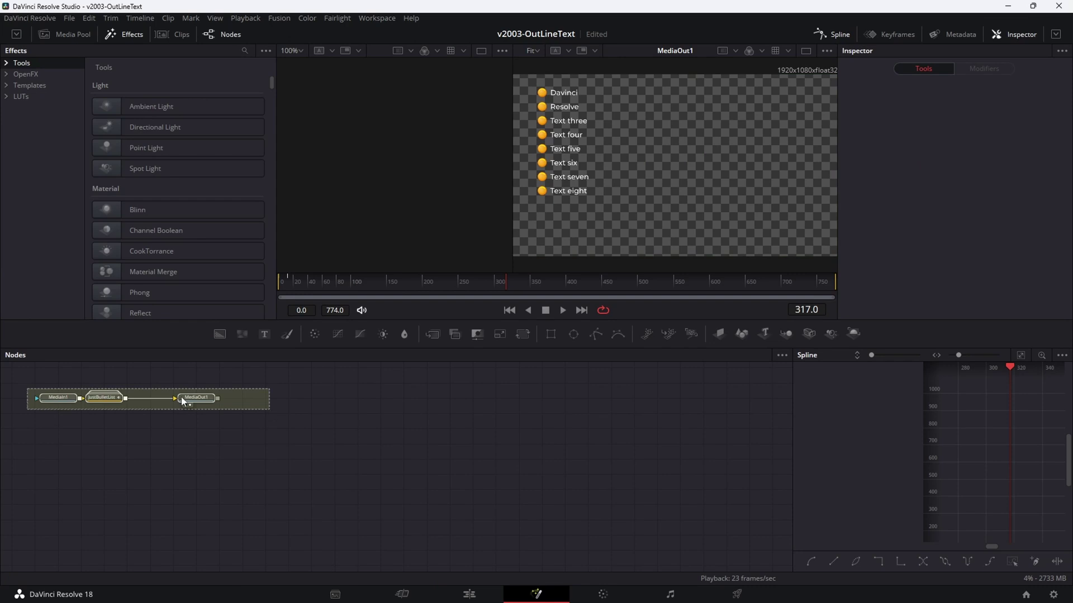
pyautogui.moveTo(196, 398); pyautogui.dragTo(479, 448)
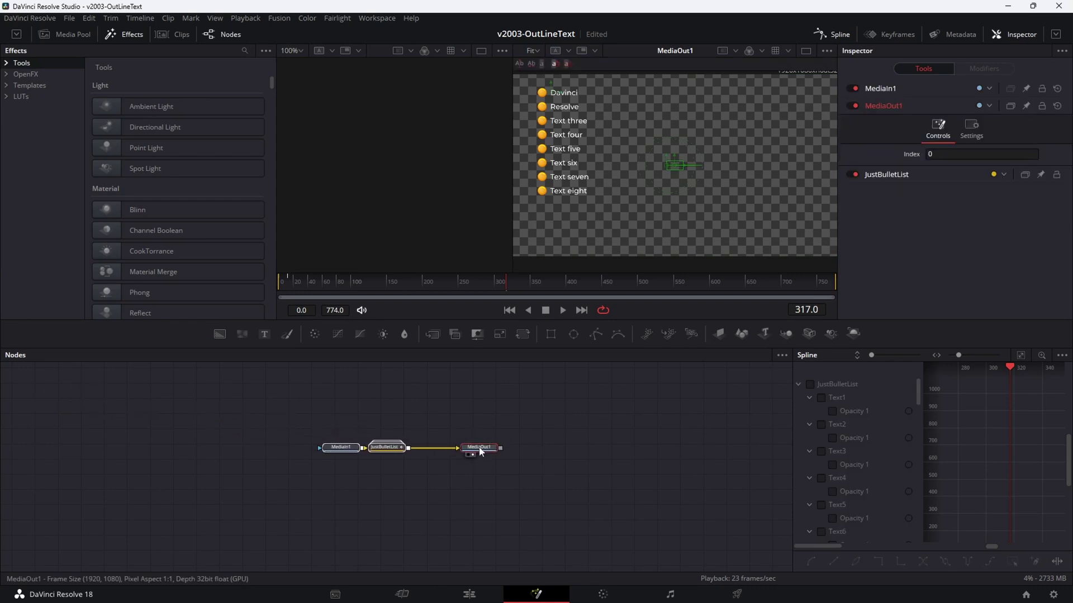
pyautogui.scroll(3, 479, 448)
pyautogui.scroll(-3, 479, 447)
pyautogui.scroll(4, 477, 448)
pyautogui.click(389, 425)
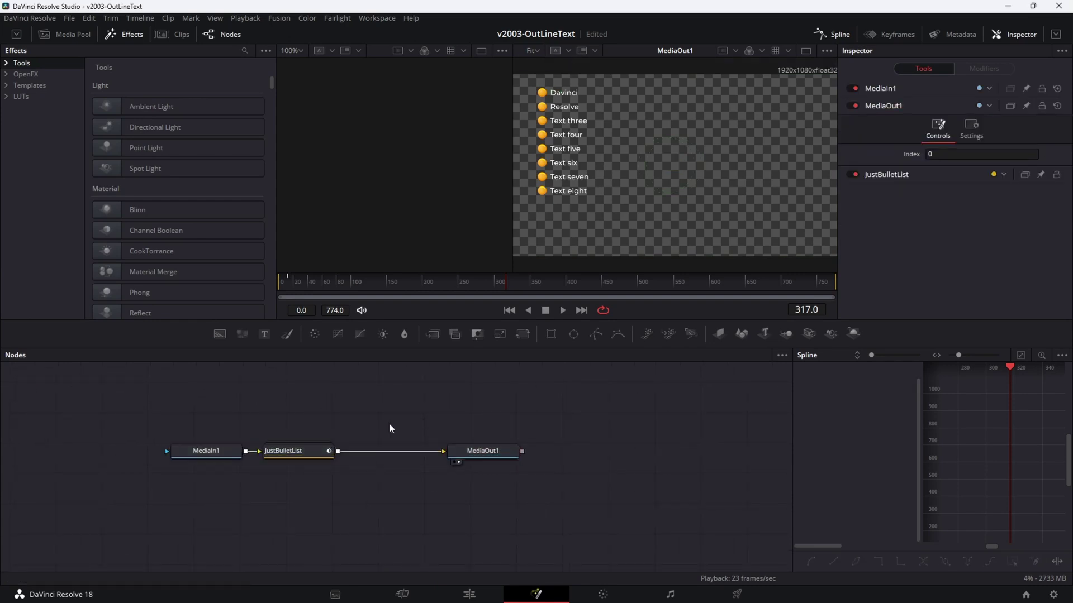
pyautogui.moveTo(179, 452); pyautogui.dragTo(66, 456)
pyautogui.moveTo(294, 458); pyautogui.dragTo(285, 460)
pyautogui.moveTo(473, 454); pyautogui.dragTo(706, 452)
pyautogui.moveTo(100, 456); pyautogui.dragTo(86, 458)
pyautogui.moveTo(300, 461); pyautogui.dragTo(338, 465)
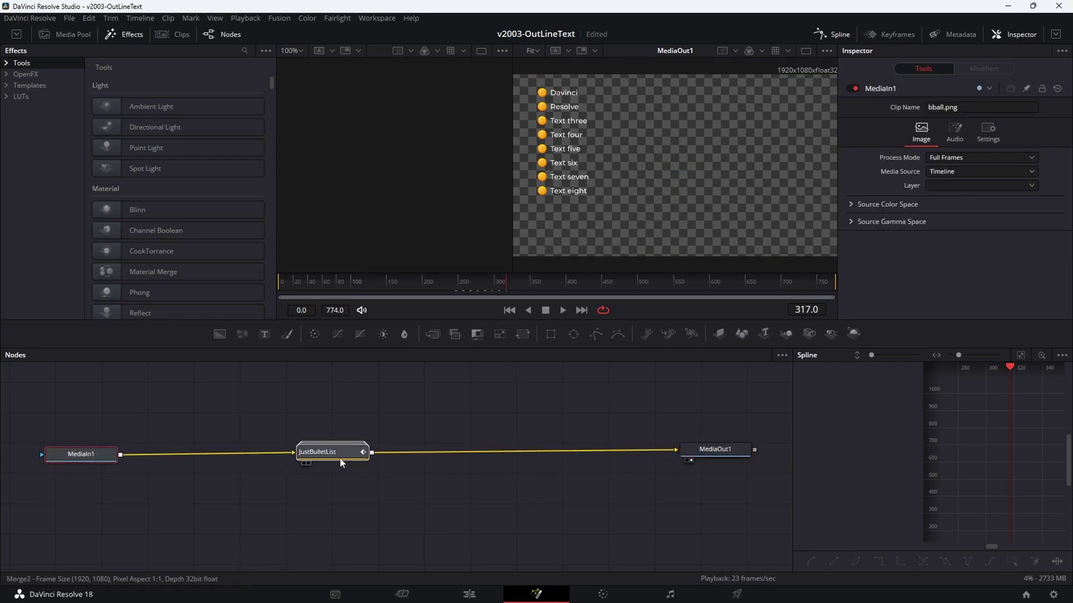
# Step: Expand the JustBulletList group and examine its internal rows of text, bulletMerge, transform and dissolve nodes
pyautogui.doubleClick(346, 455)
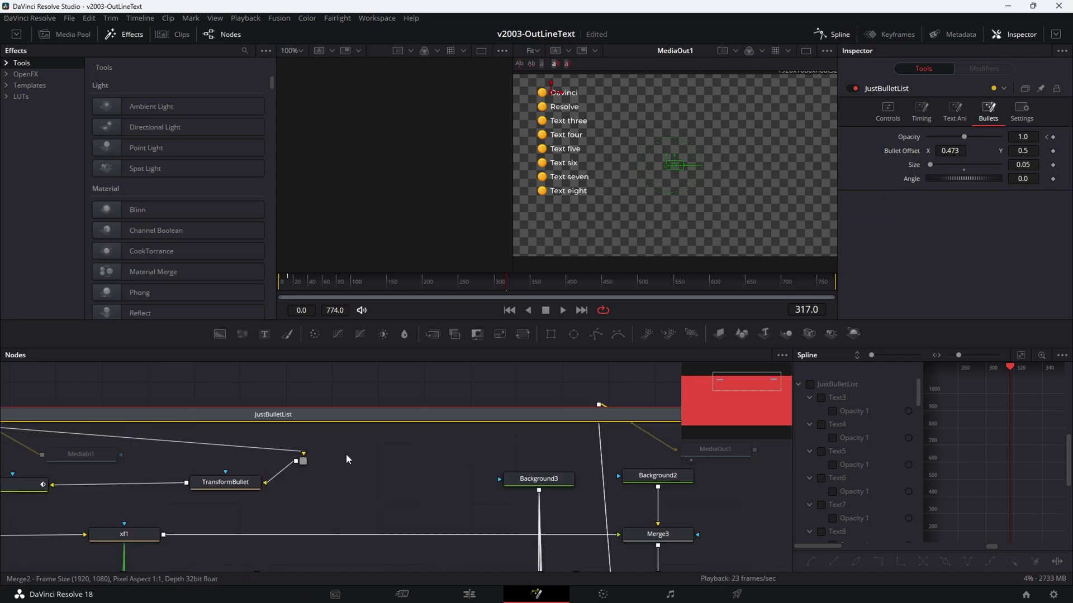
pyautogui.scroll(-3, 361, 448)
pyautogui.moveTo(363, 437); pyautogui.dragTo(425, 388)
pyautogui.scroll(5, 270, 441)
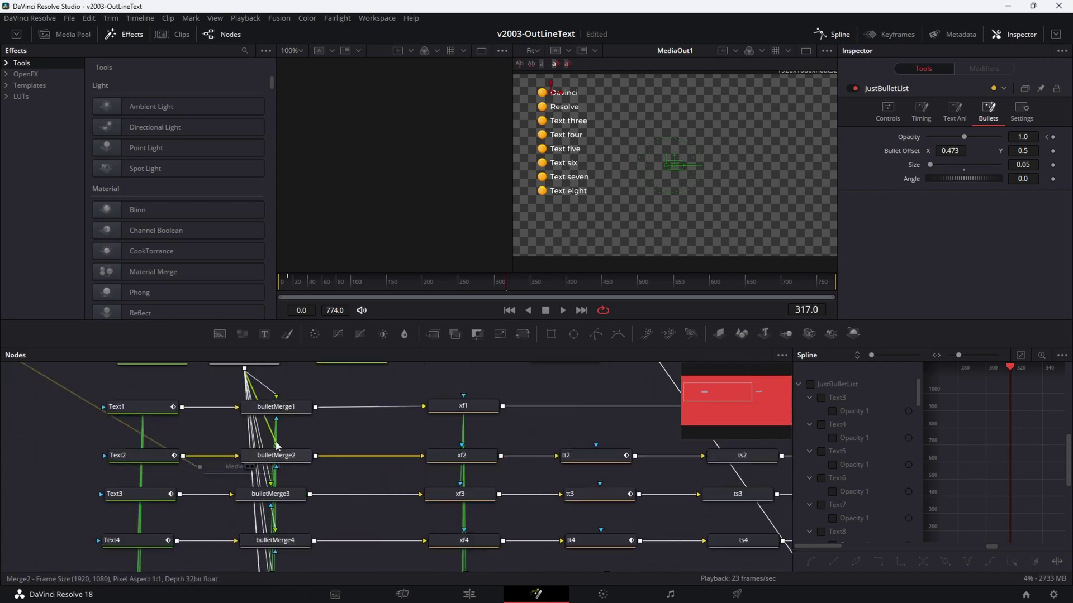
pyautogui.scroll(-2, 160, 413)
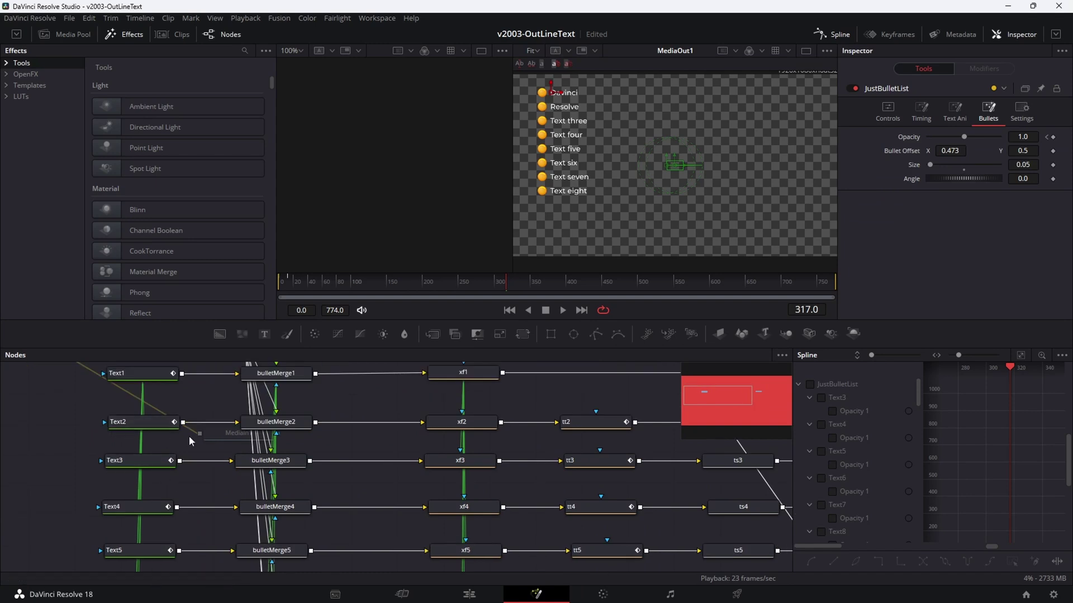
pyautogui.scroll(-2, 475, 412)
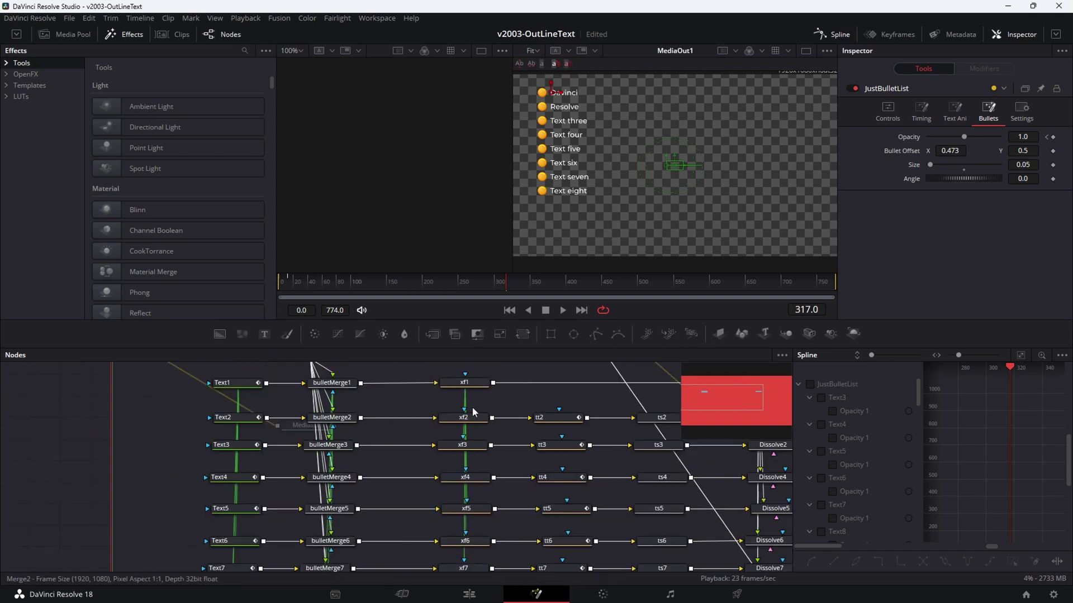
pyautogui.scroll(-2, 491, 412)
pyautogui.scroll(-2, 495, 419)
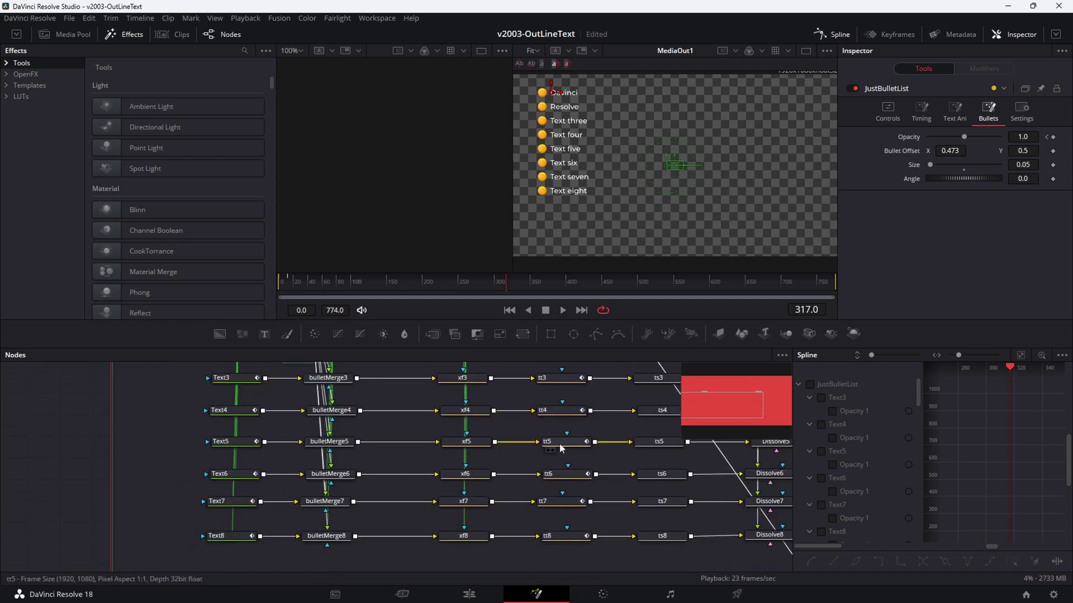
pyautogui.scroll(-5, 642, 448)
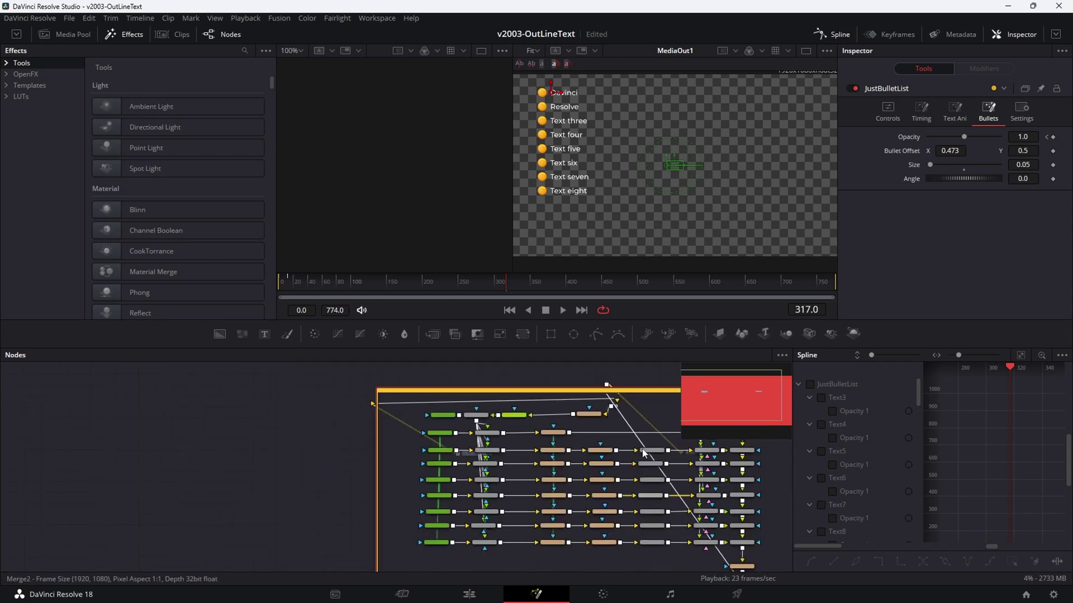
# Step: Move the Text1 to Text8 nodes farther away from the bulletMerge nodes to open a gap between them
pyautogui.moveTo(533, 397); pyautogui.dragTo(405, 366)
pyautogui.scroll(2, 405, 366)
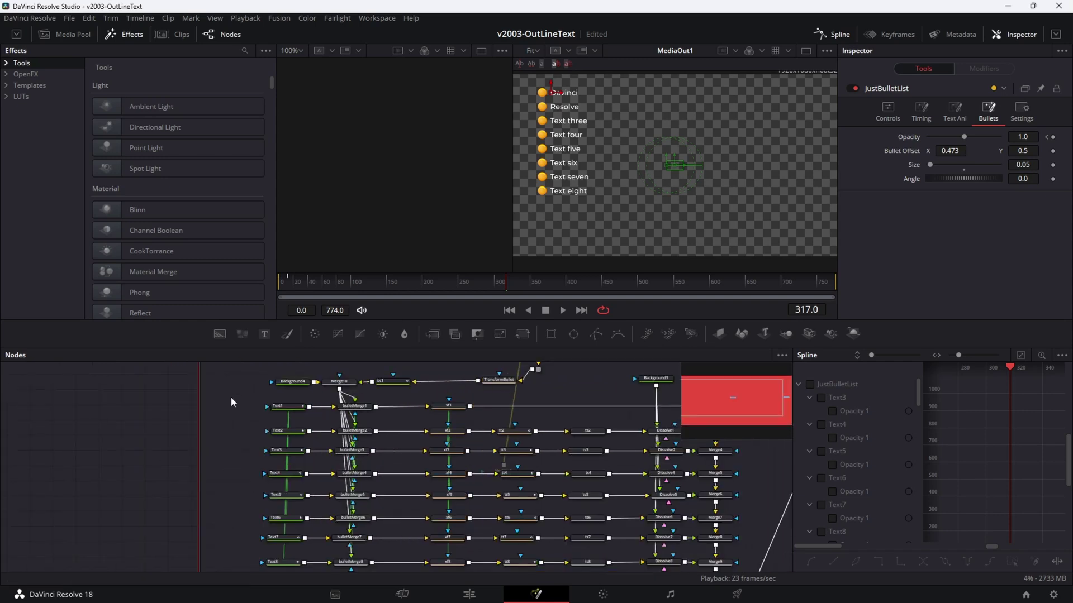
pyautogui.moveTo(230, 397); pyautogui.dragTo(246, 543)
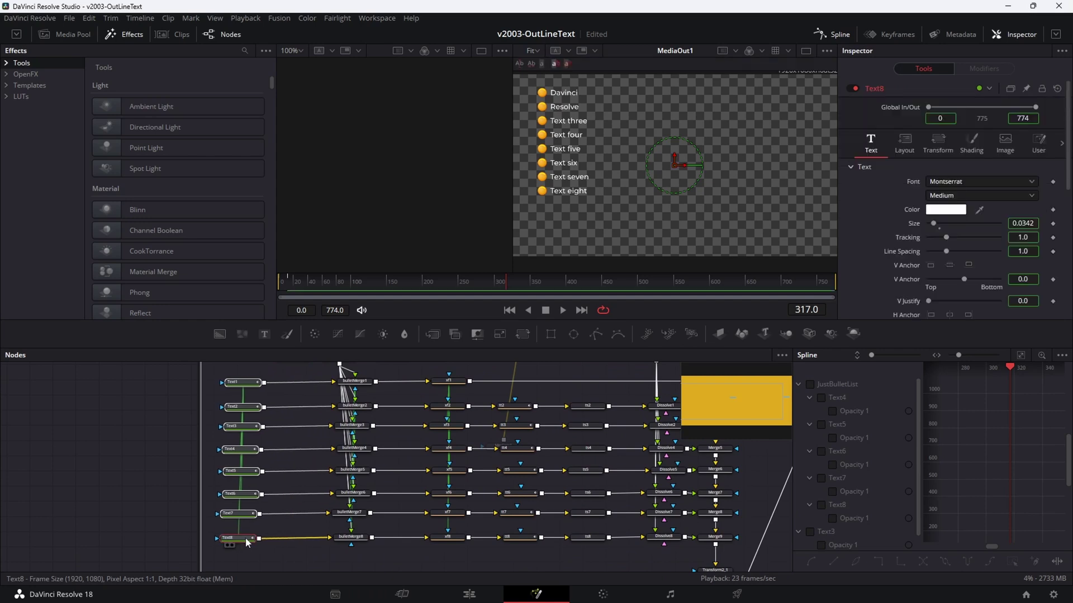
pyautogui.click(350, 552)
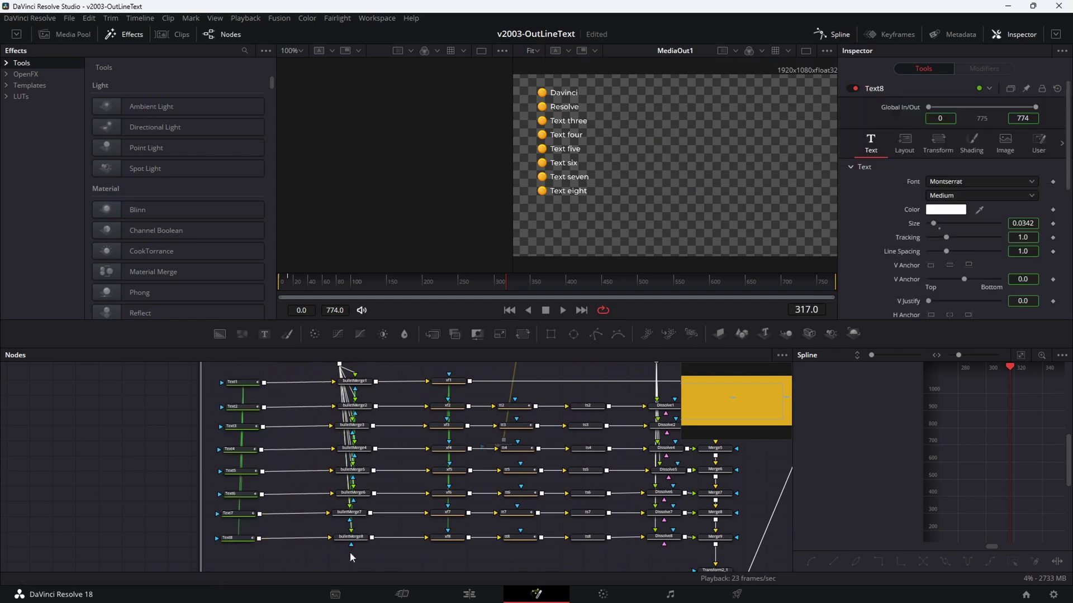
pyautogui.scroll(2, 313, 402)
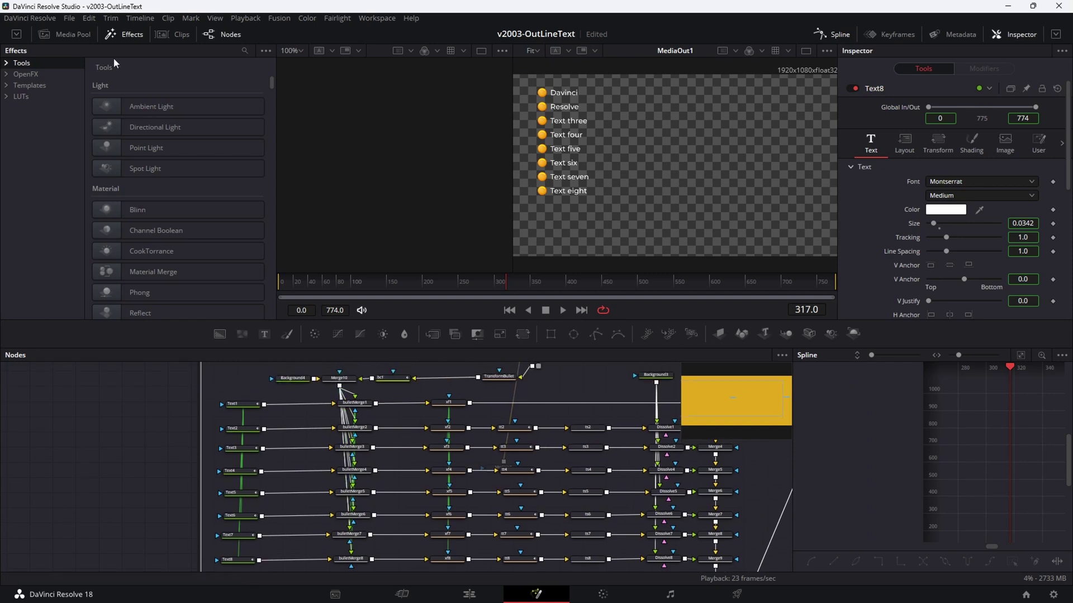
# Step: Browse the edit effect templates to the MrAlexTech MagicAnimate category, adjusting the category list's width
pyautogui.click(6, 87)
pyautogui.click(18, 97)
pyautogui.click(29, 107)
pyautogui.click(39, 118)
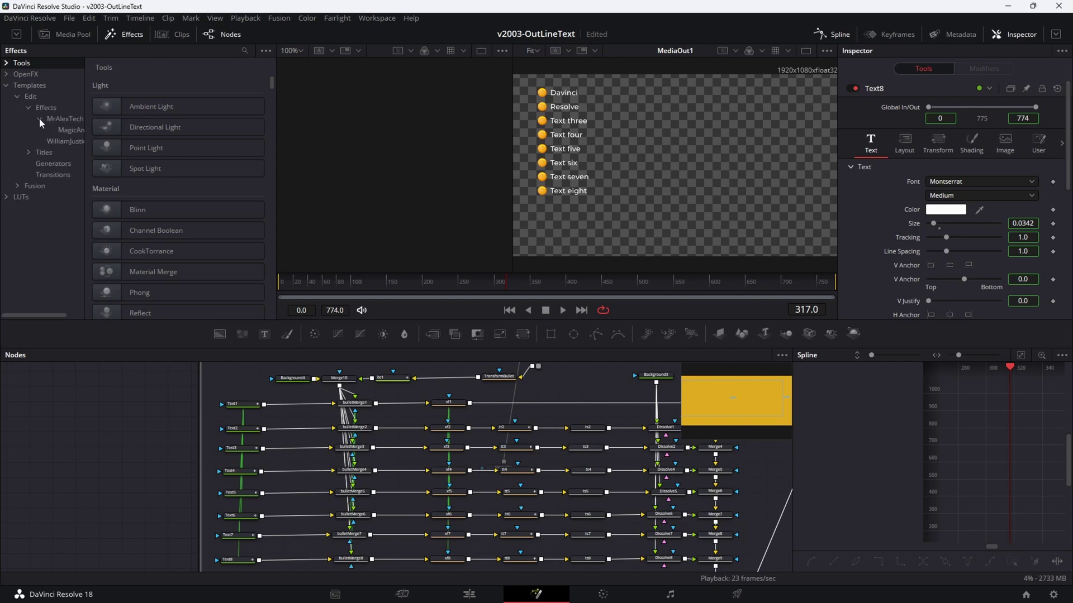
pyautogui.moveTo(83, 129); pyautogui.dragTo(128, 131)
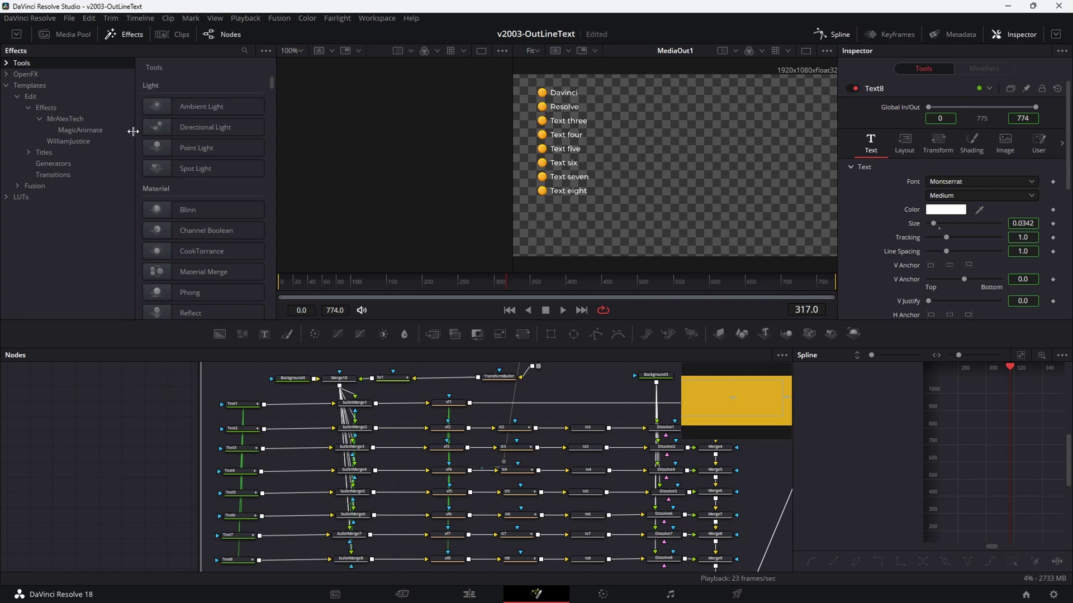
pyautogui.click(75, 130)
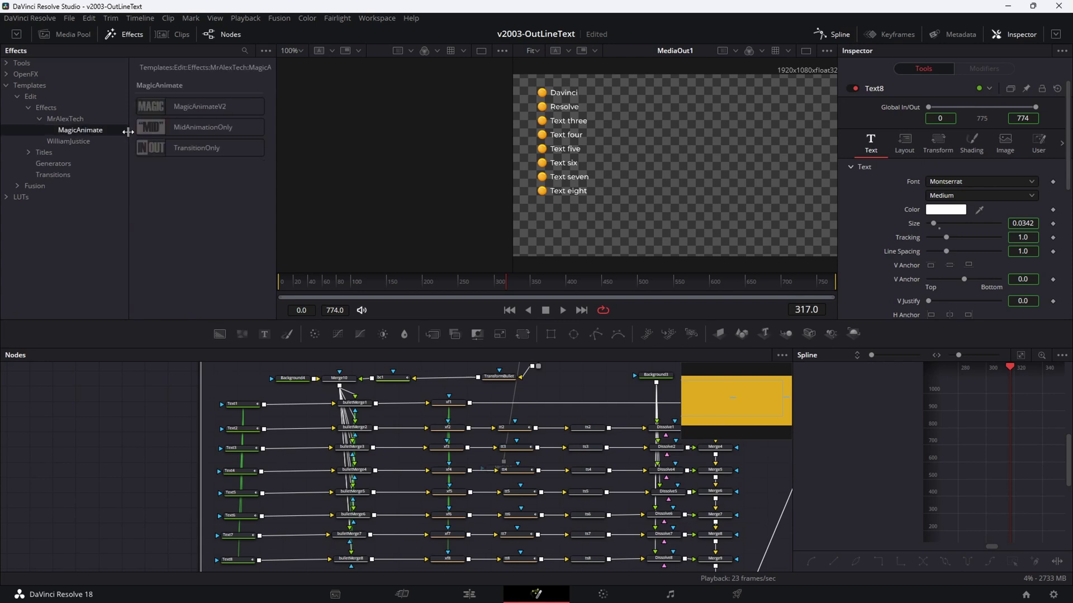
pyautogui.moveTo(129, 132); pyautogui.dragTo(104, 133)
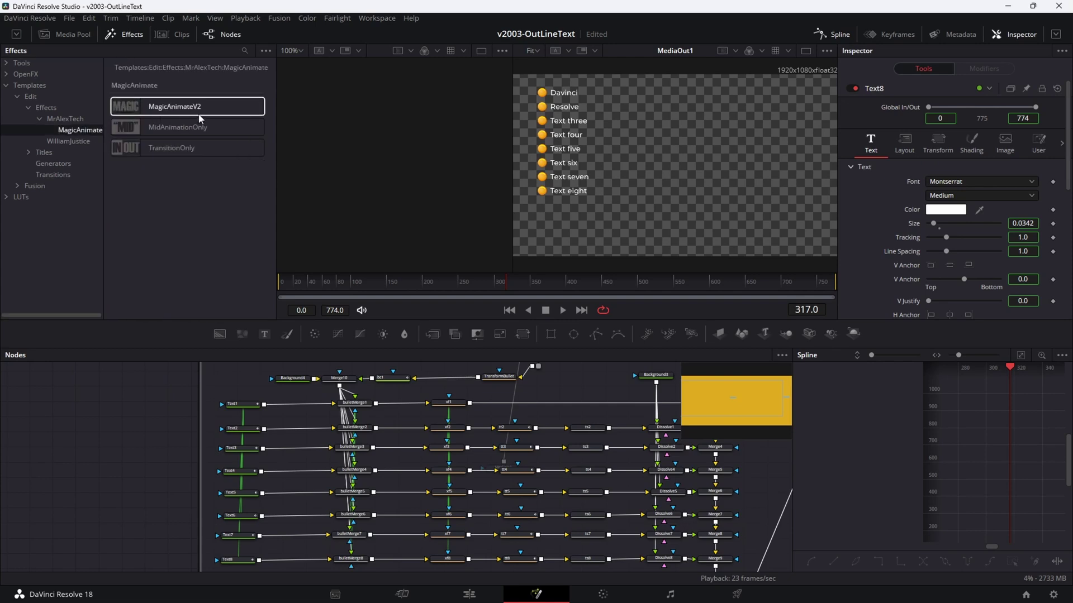
# Step: Add a MagicAnimateV2 node, enlarge the node editor area, and insert the node between Text1 and bulletMerge1
pyautogui.moveTo(171, 111); pyautogui.dragTo(238, 386)
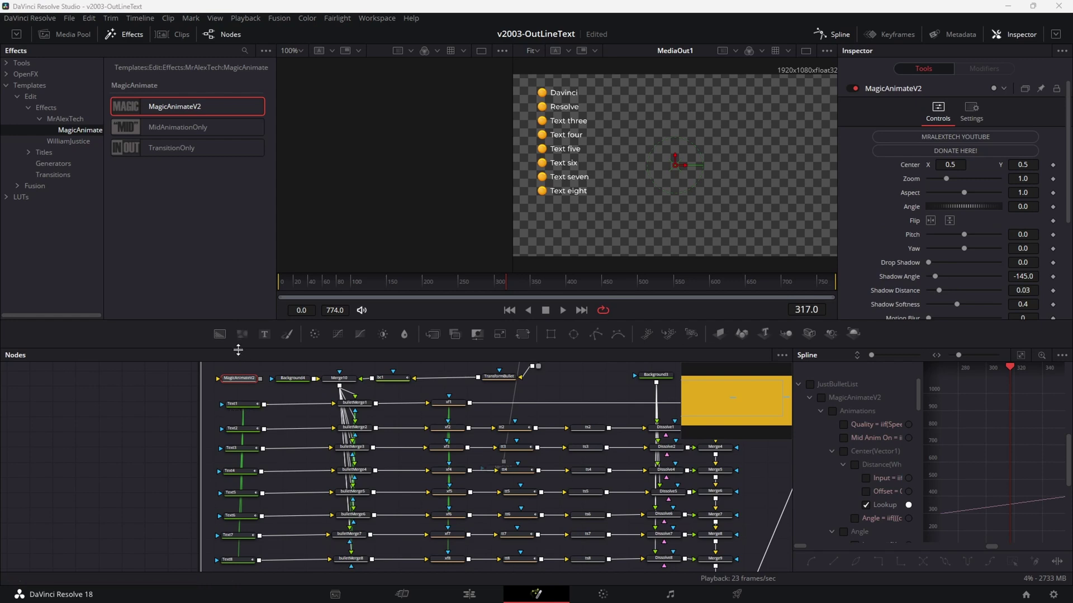
pyautogui.moveTo(238, 349); pyautogui.dragTo(238, 275)
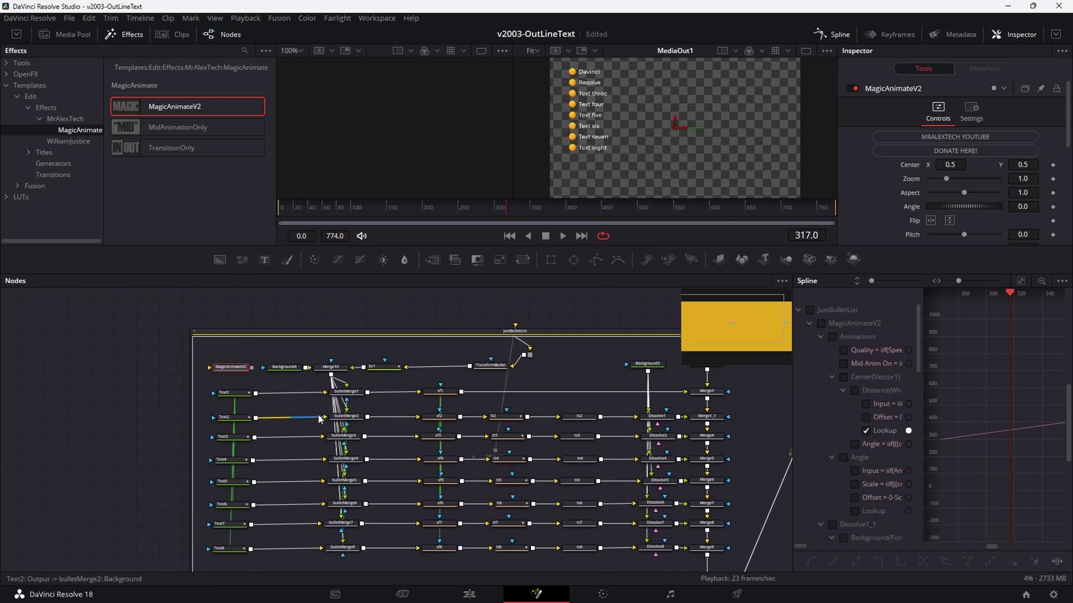
pyautogui.scroll(5, 318, 413)
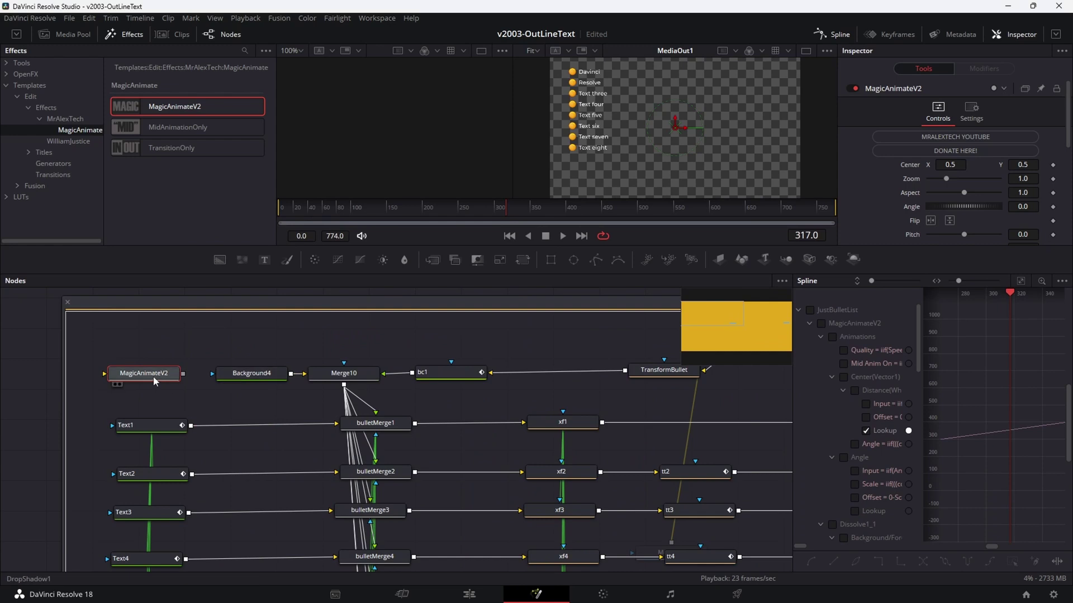
pyautogui.moveTo(155, 381); pyautogui.dragTo(271, 427)
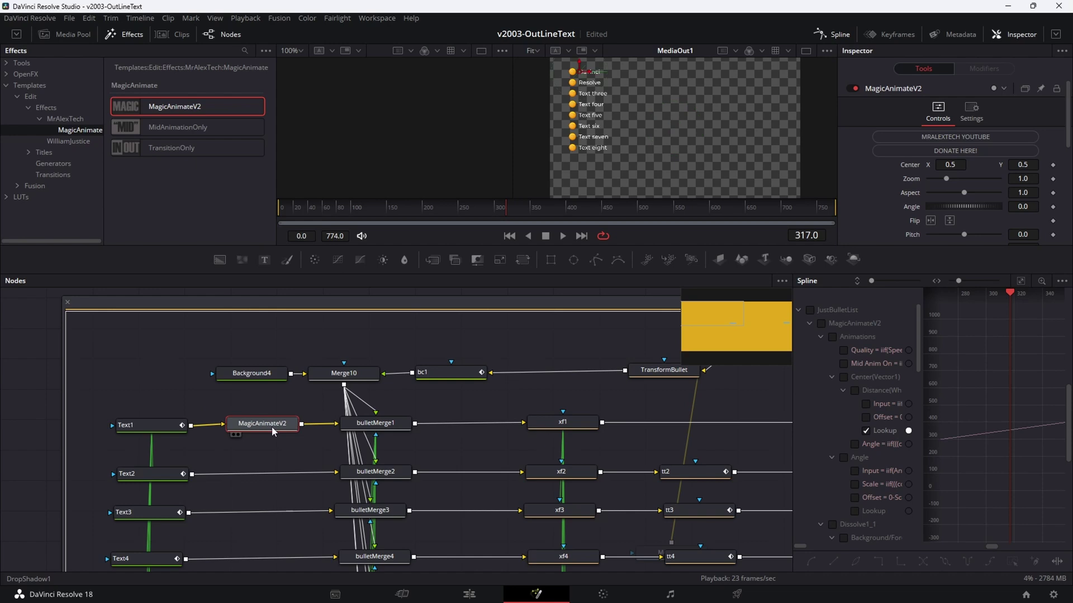
# Step: Show the MagicAnimateV2 node's settings in a full-height Inspector and expand the Whip Control section
pyautogui.click(172, 428)
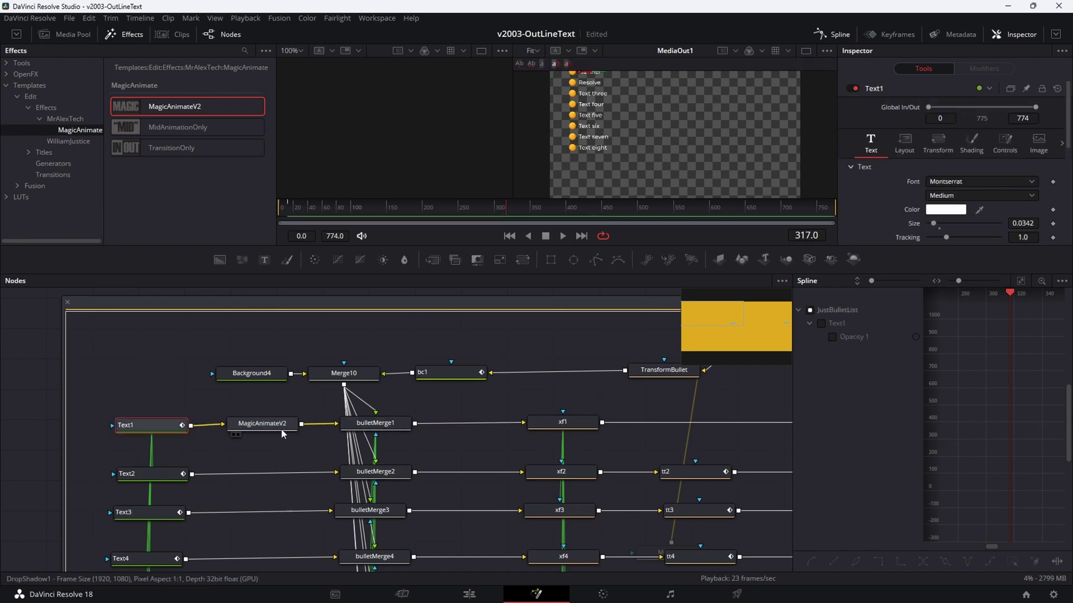
pyautogui.click(270, 427)
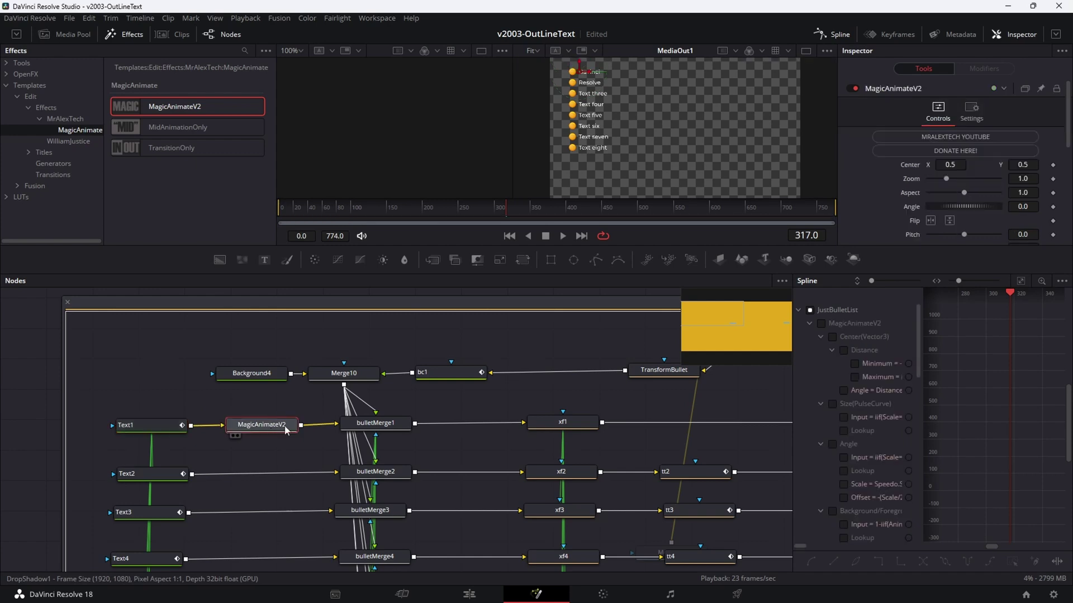
pyautogui.click(1052, 34)
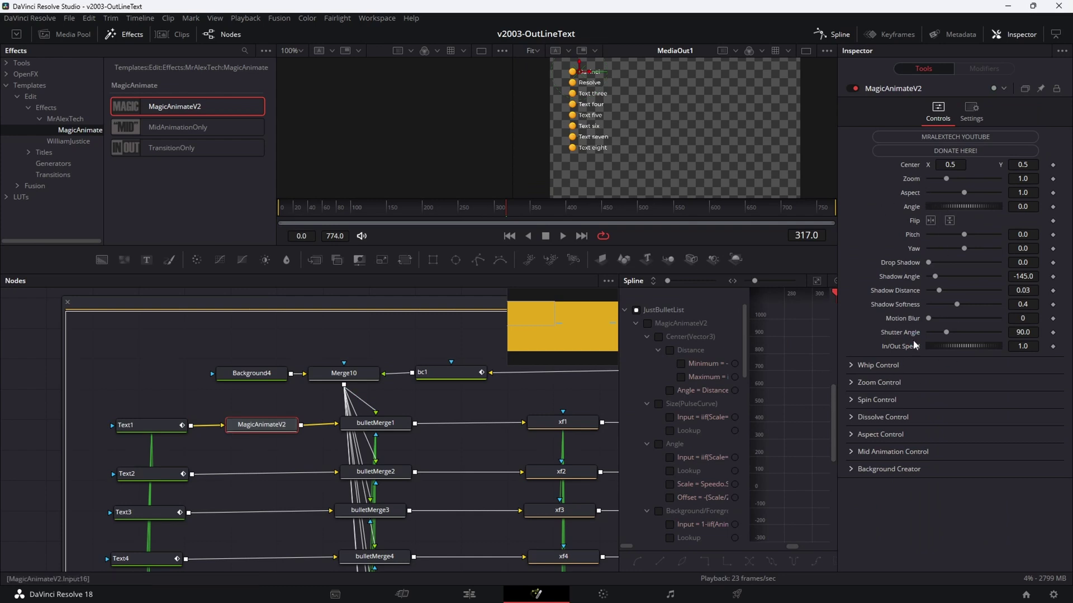
pyautogui.click(853, 366)
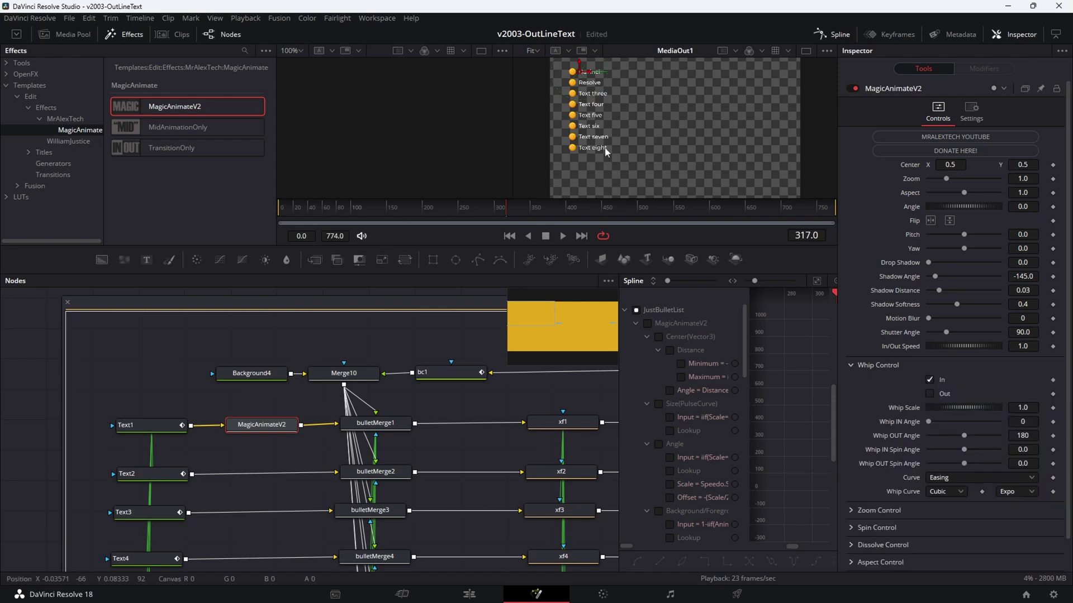
# Step: Play the bullet list from frame 0 with the viewer zoomed in on the first lines, and examine their entrance animation
pyautogui.moveTo(308, 211); pyautogui.dragTo(279, 207)
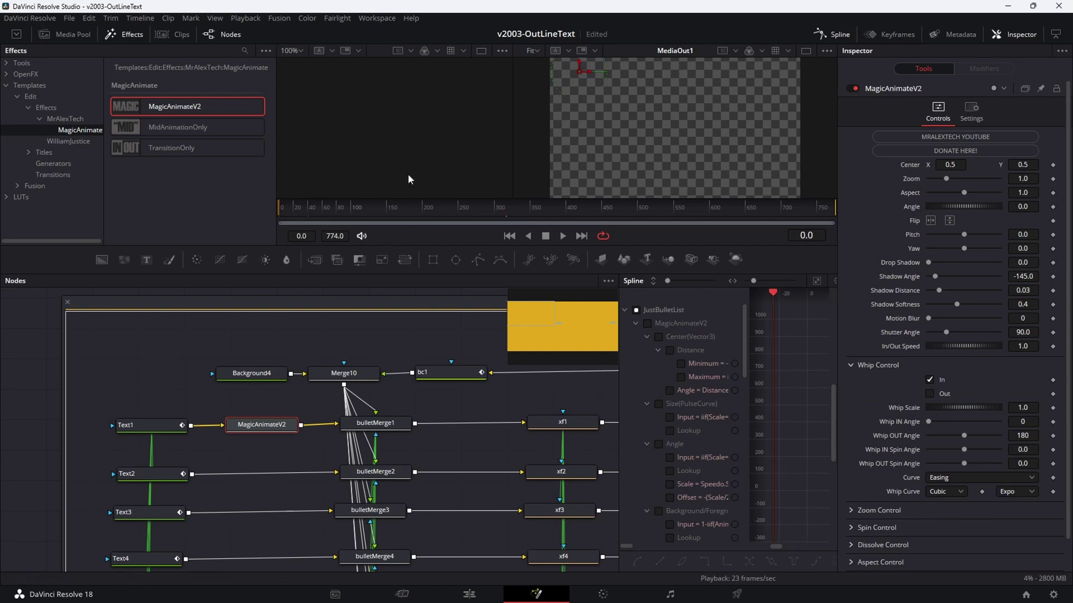
pyautogui.press('space')
pyautogui.press('space')
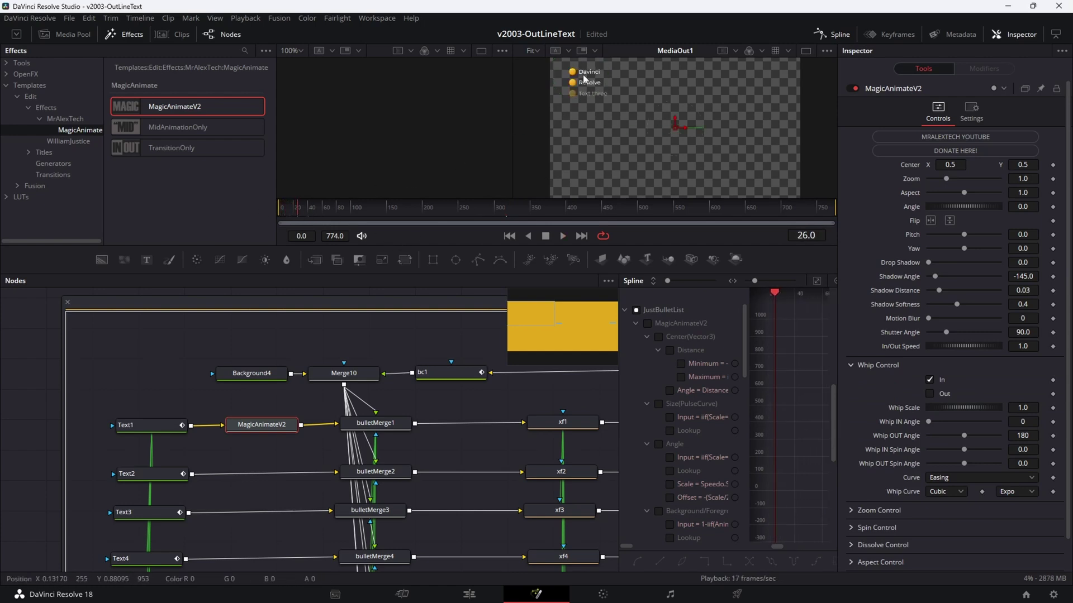
pyautogui.scroll(2, 599, 115)
pyautogui.scroll(-2, 603, 113)
pyautogui.scroll(4, 616, 132)
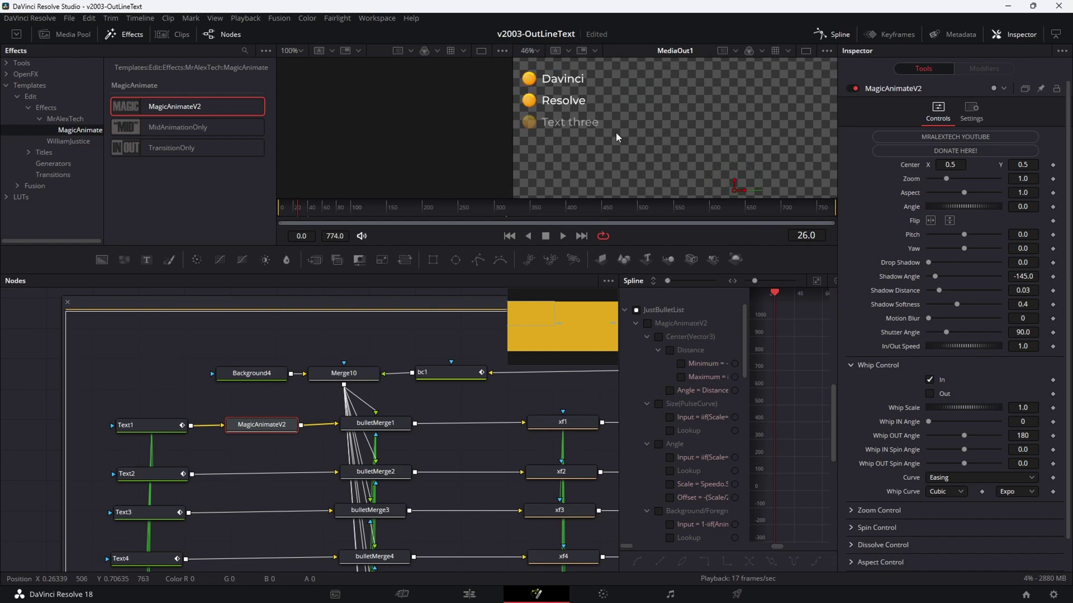
pyautogui.moveTo(624, 119); pyautogui.dragTo(679, 159)
pyautogui.moveTo(305, 208); pyautogui.dragTo(220, 207)
pyautogui.press('space')
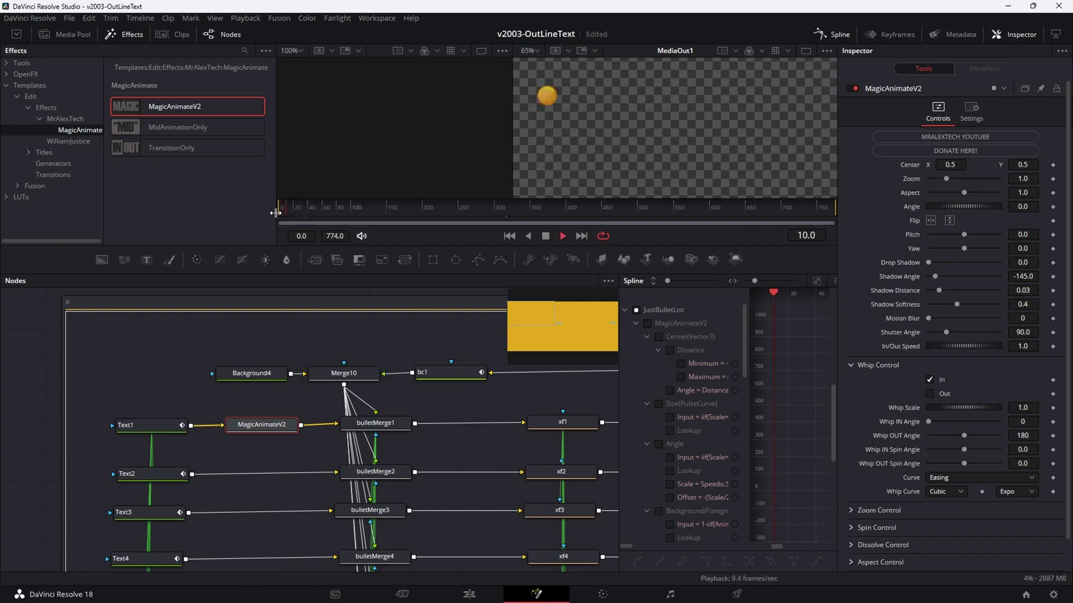
pyautogui.press('space')
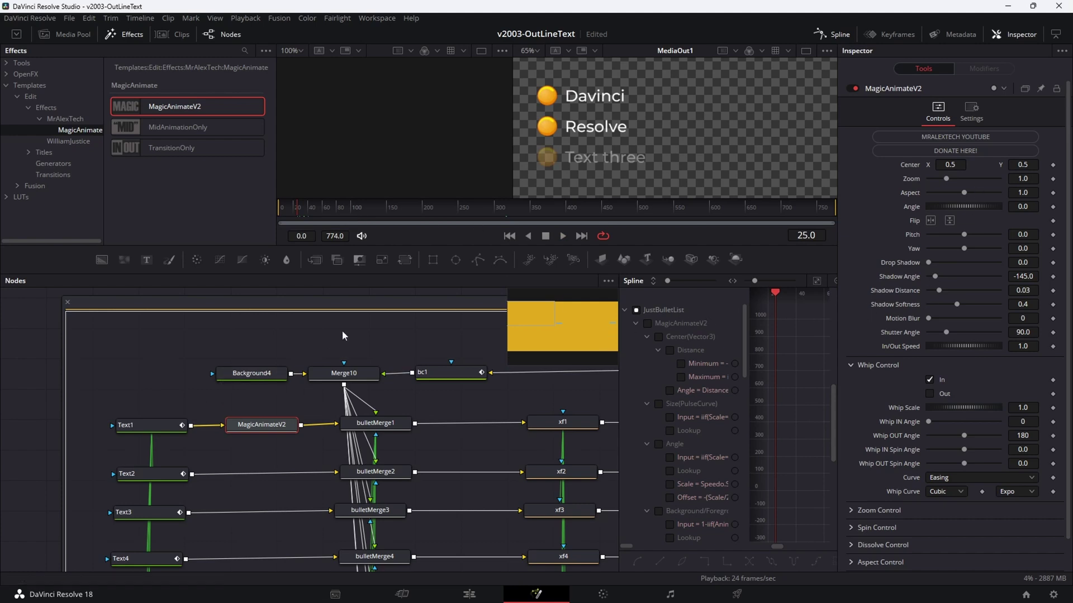
# Step: Clear the JustBulletList opacity keyframes by resetting the Opacity settings of both the text animation and the bullets
pyautogui.click(306, 310)
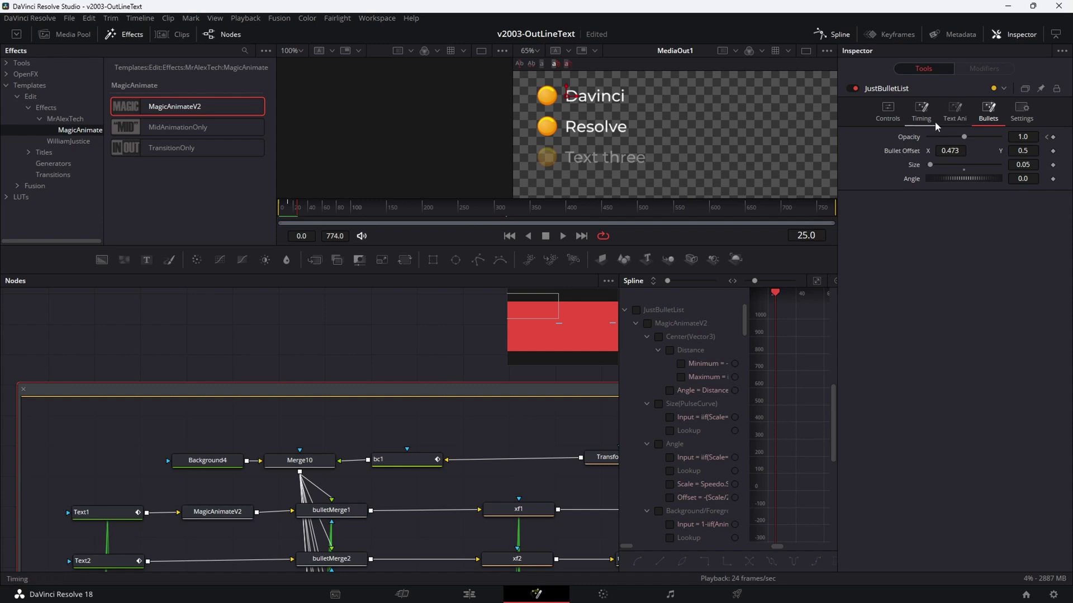
pyautogui.click(953, 114)
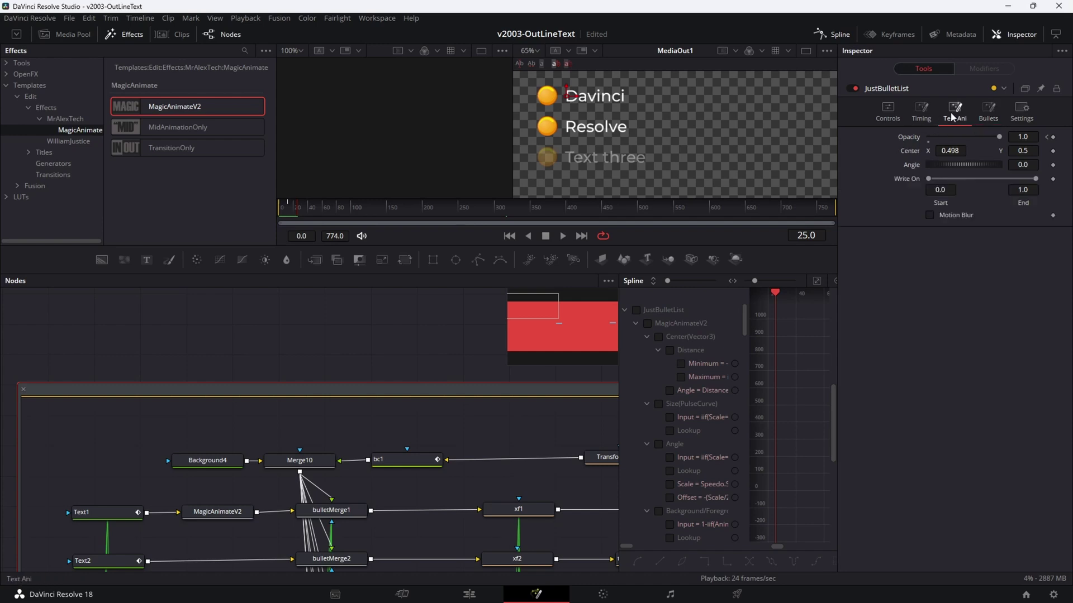
pyautogui.doubleClick(916, 139)
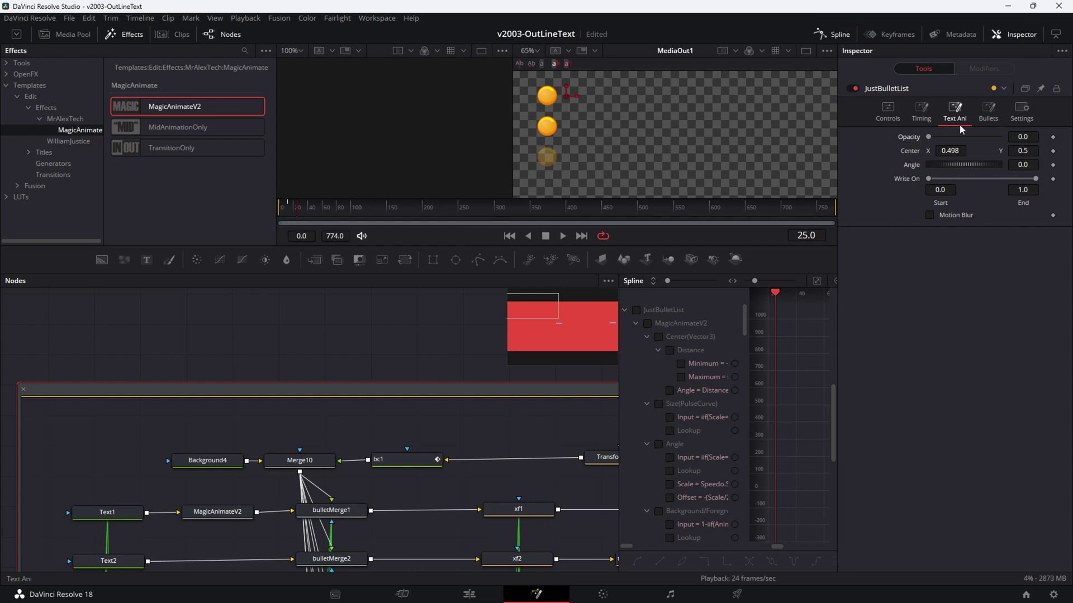
pyautogui.click(989, 111)
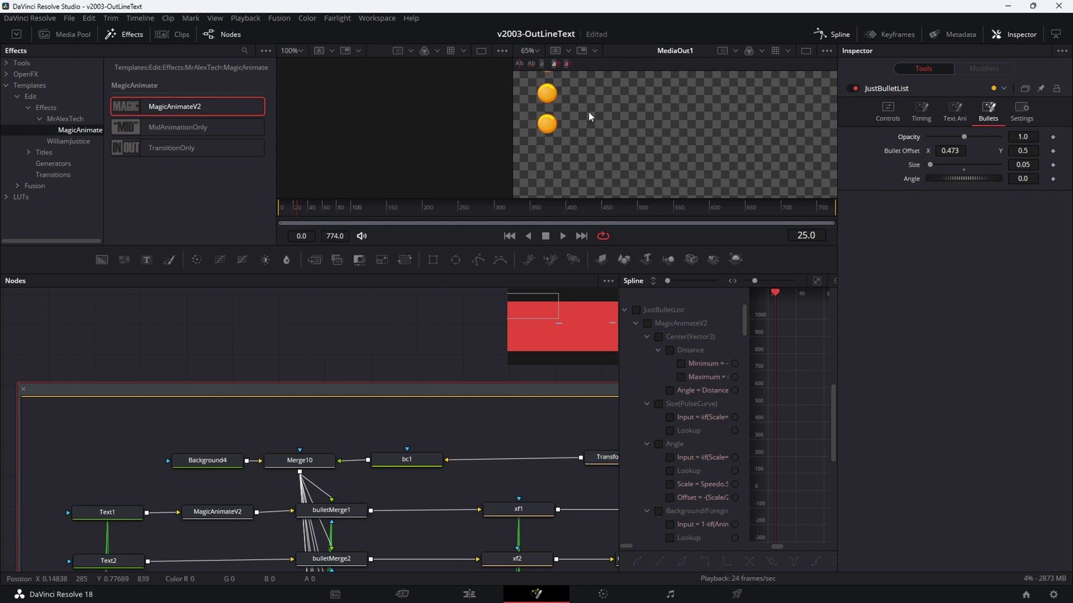
pyautogui.scroll(2, 600, 114)
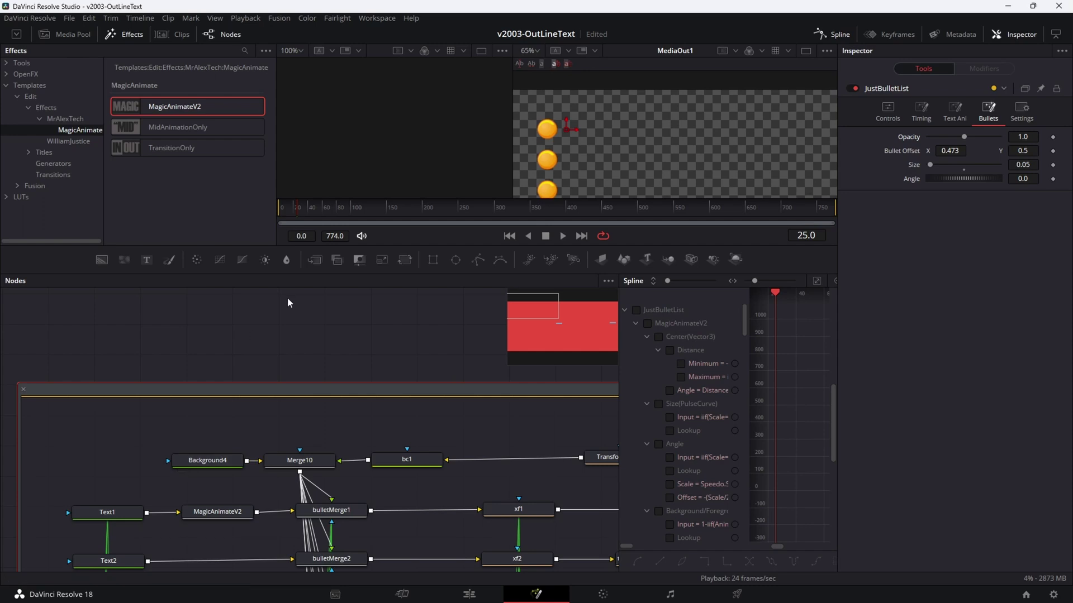
# Step: Preview the list from the start, set the text animation opacity to 1.0, and check the bullet opacity
pyautogui.click(286, 212)
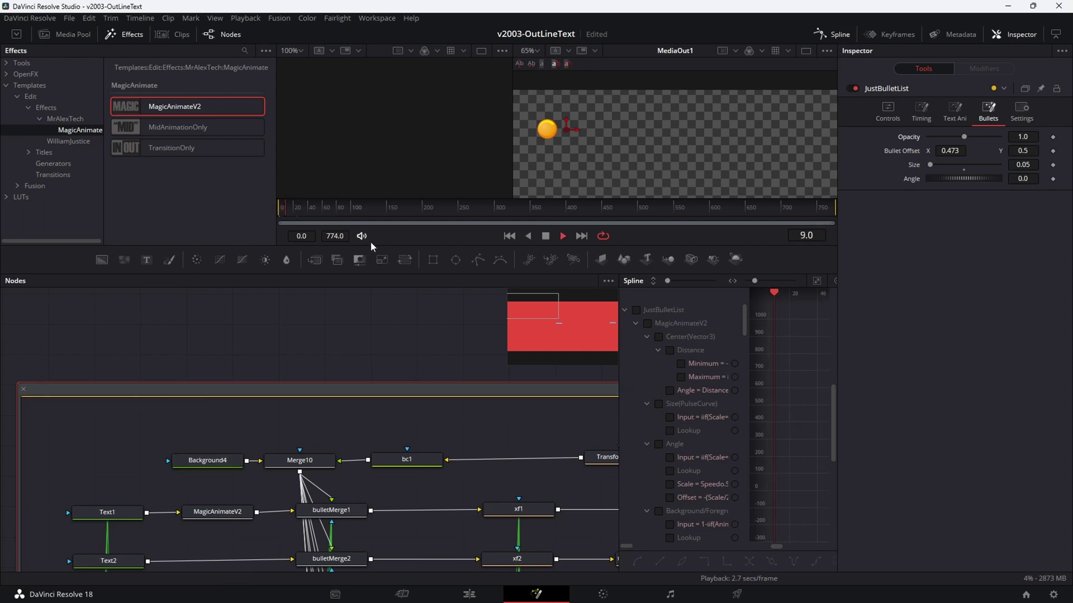
pyautogui.click(955, 111)
pyautogui.moveTo(950, 136); pyautogui.dragTo(1000, 137)
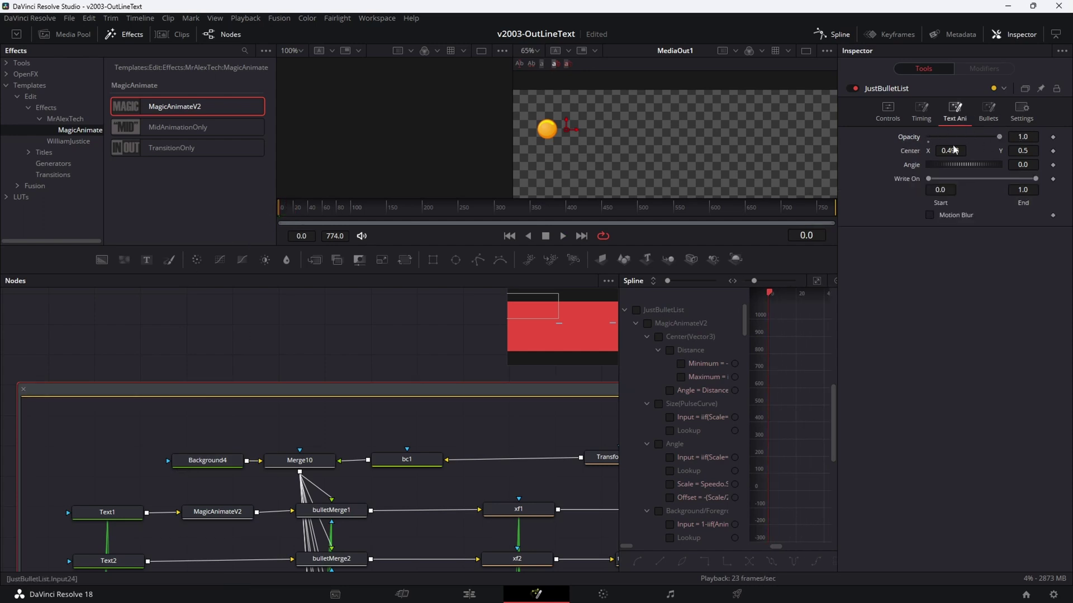
pyautogui.click(988, 112)
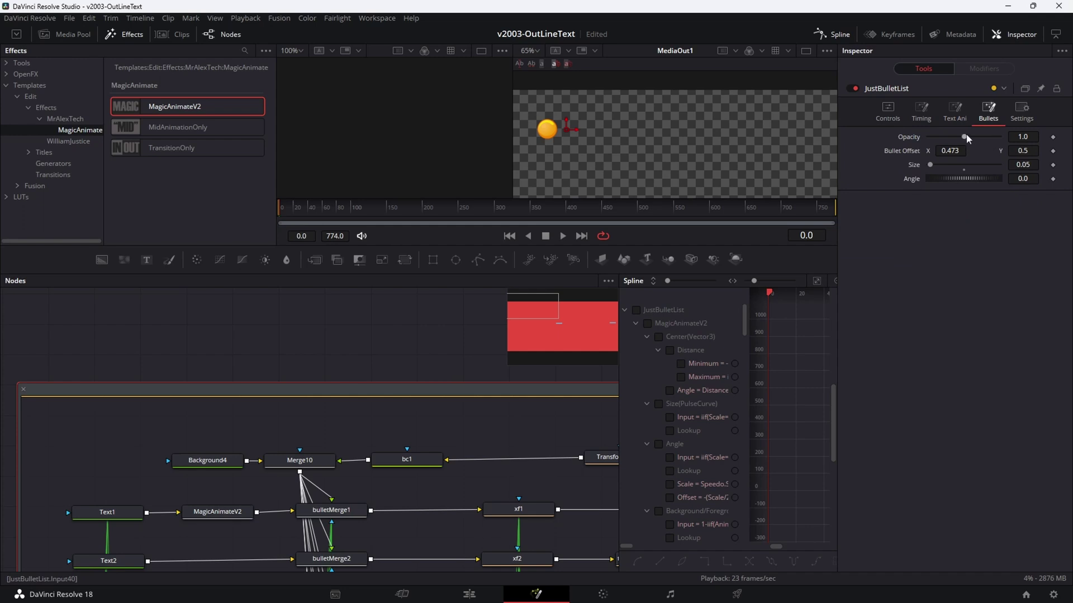
# Step: Show the JustBulletList timing settings and play the list from frame 0 to check the first line's animation
pyautogui.click(921, 112)
pyautogui.press('space')
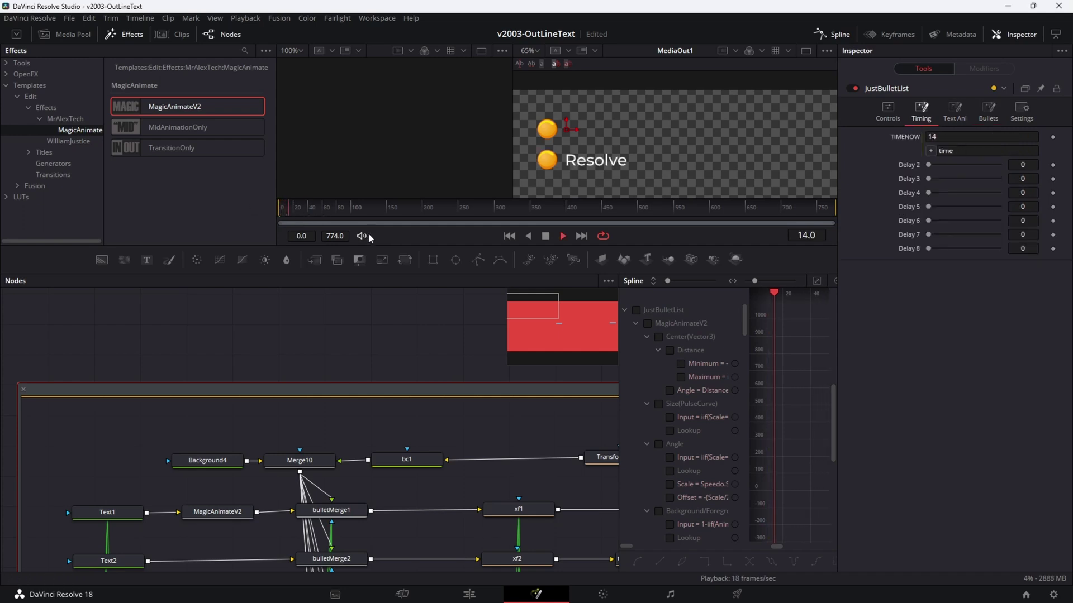
pyautogui.moveTo(301, 209); pyautogui.dragTo(278, 206)
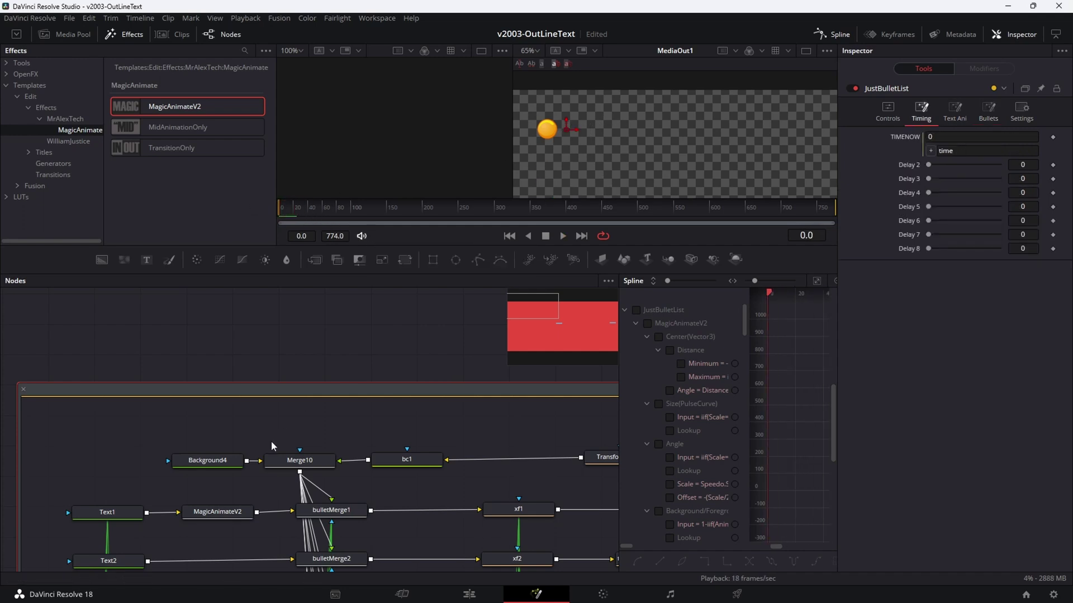
pyautogui.press('space')
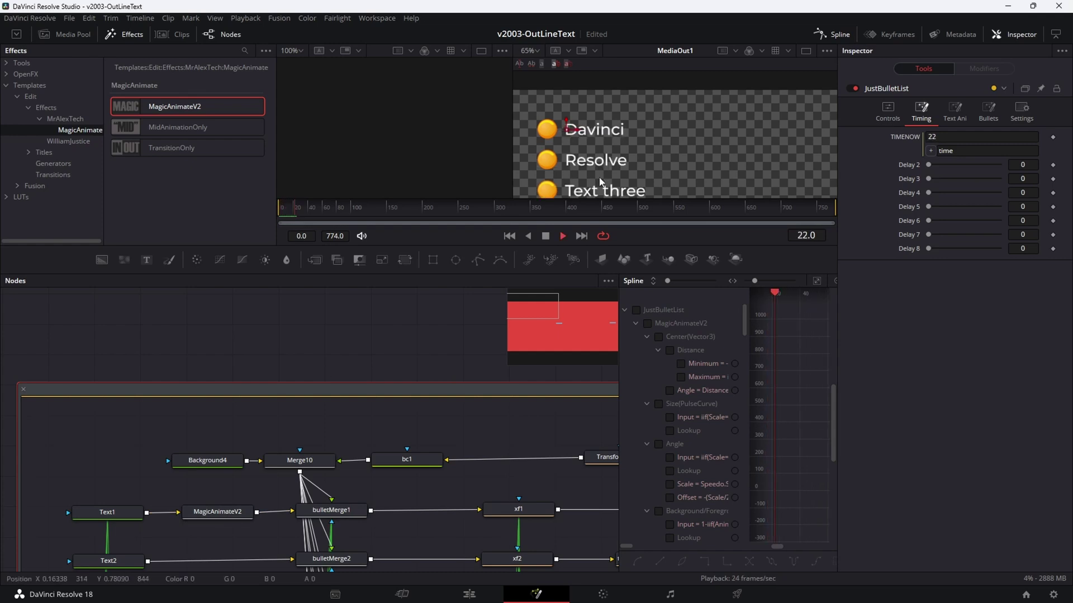
pyautogui.press('space')
# Step: Copy the MagicAnimateV2 node on the Text1 line and paste it as an instance between Text2 and bulletMerge2
pyautogui.moveTo(341, 387); pyautogui.dragTo(357, 273)
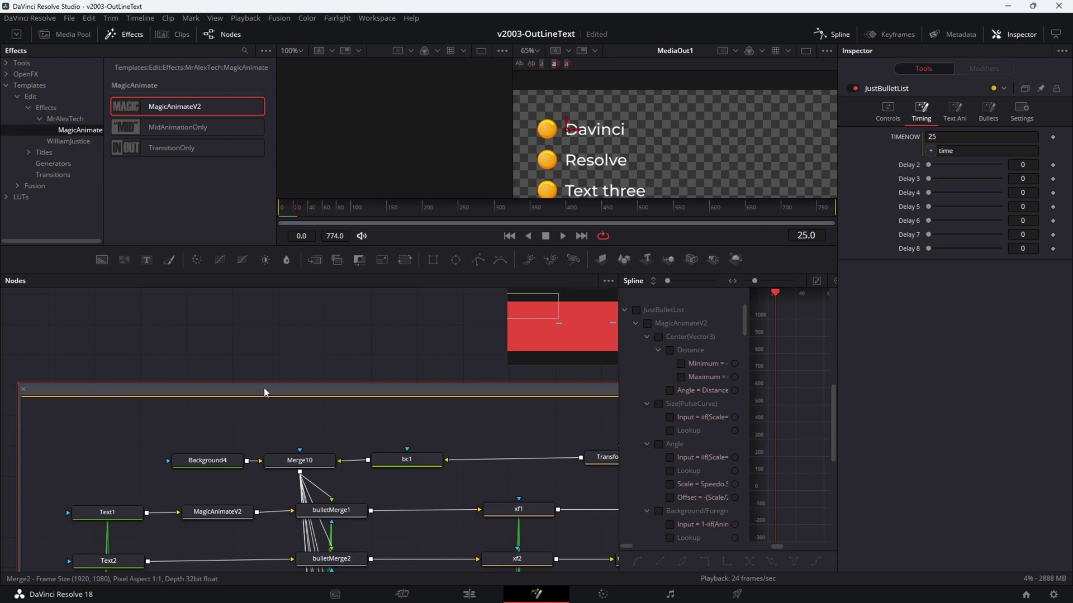
pyautogui.moveTo(266, 390); pyautogui.dragTo(295, 357)
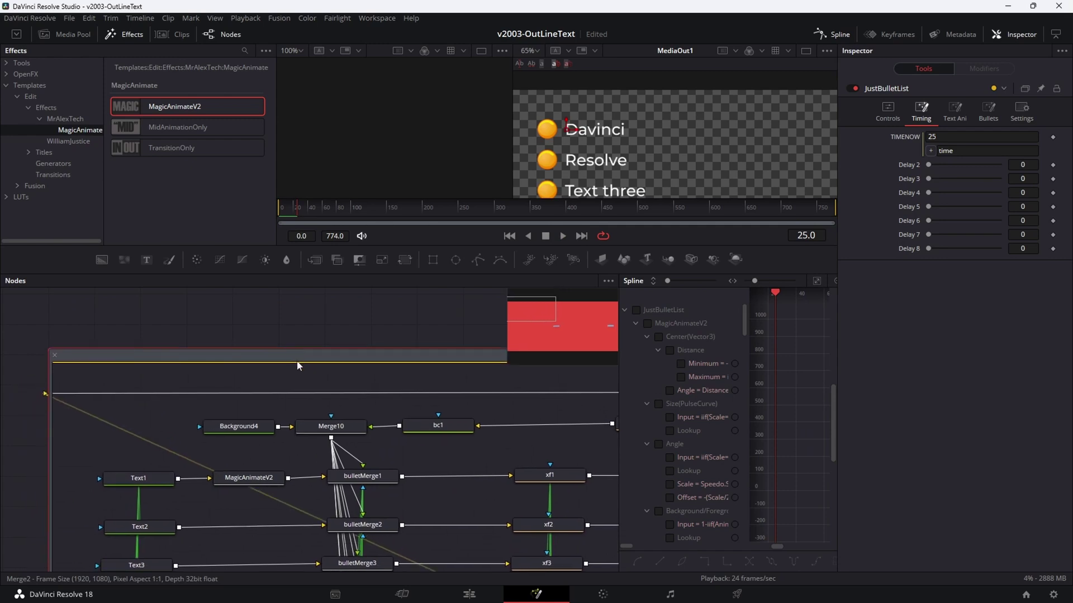
pyautogui.scroll(-3, 297, 366)
pyautogui.click(278, 447)
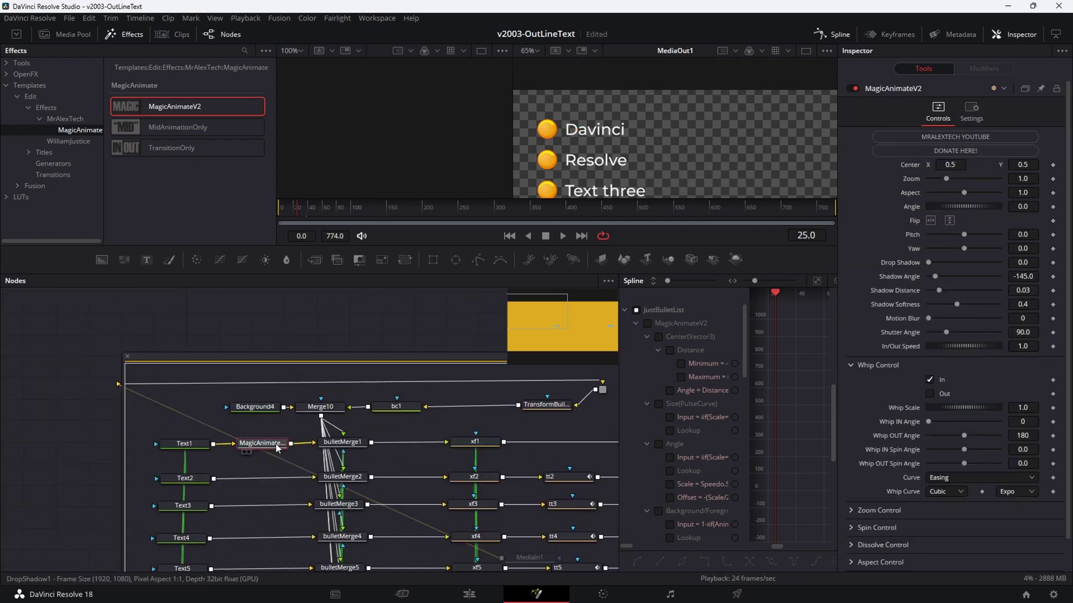
pyautogui.moveTo(277, 447); pyautogui.dragTo(275, 448)
pyautogui.click(186, 480)
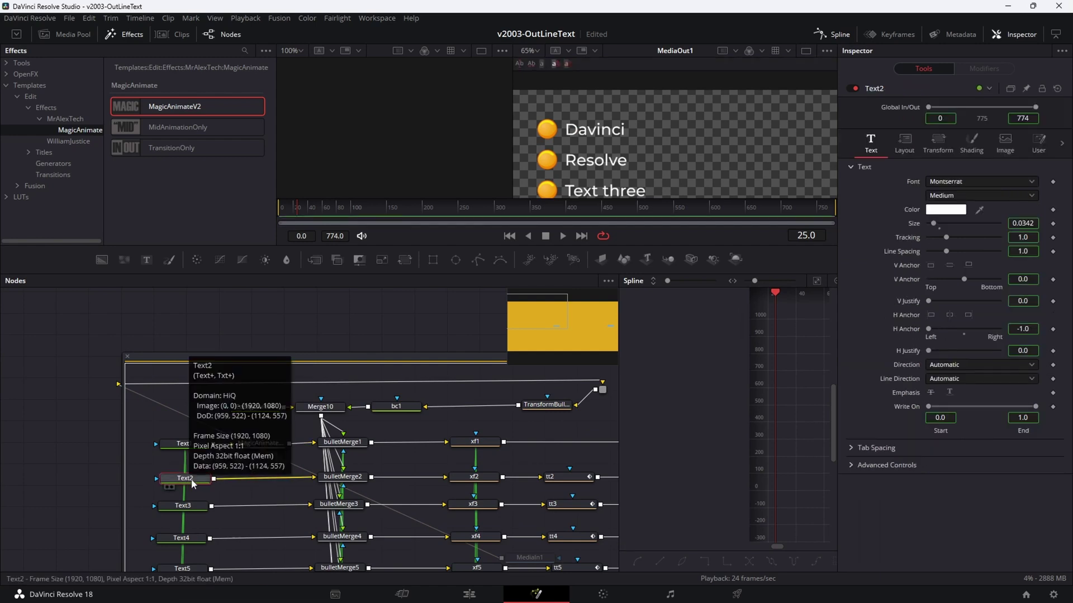
pyautogui.hotkey('ctrl', 'shift', 'v')
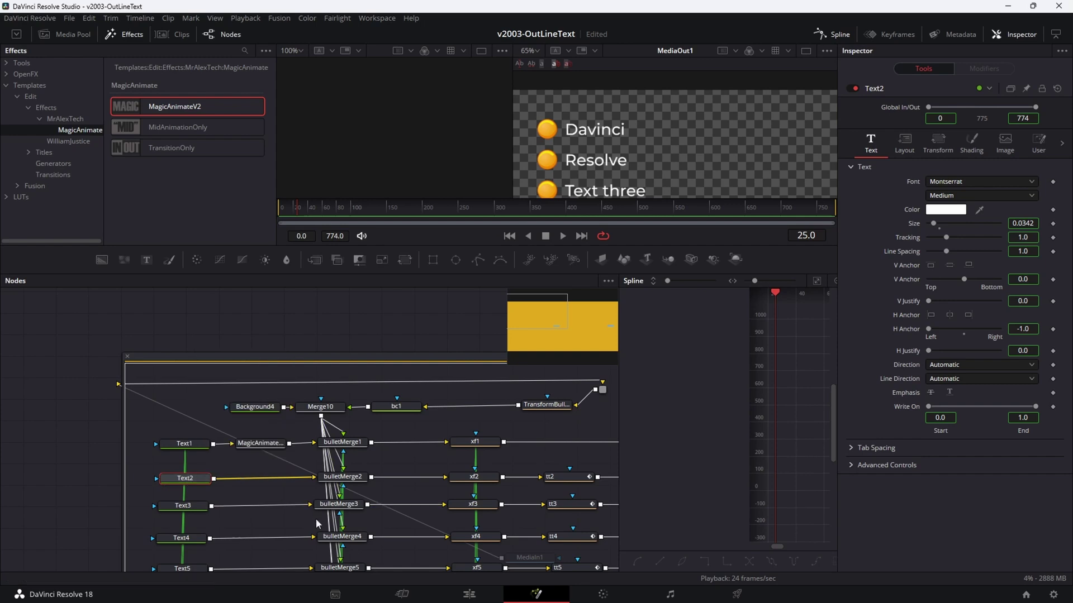
pyautogui.click(256, 479)
pyautogui.moveTo(256, 481); pyautogui.dragTo(260, 479)
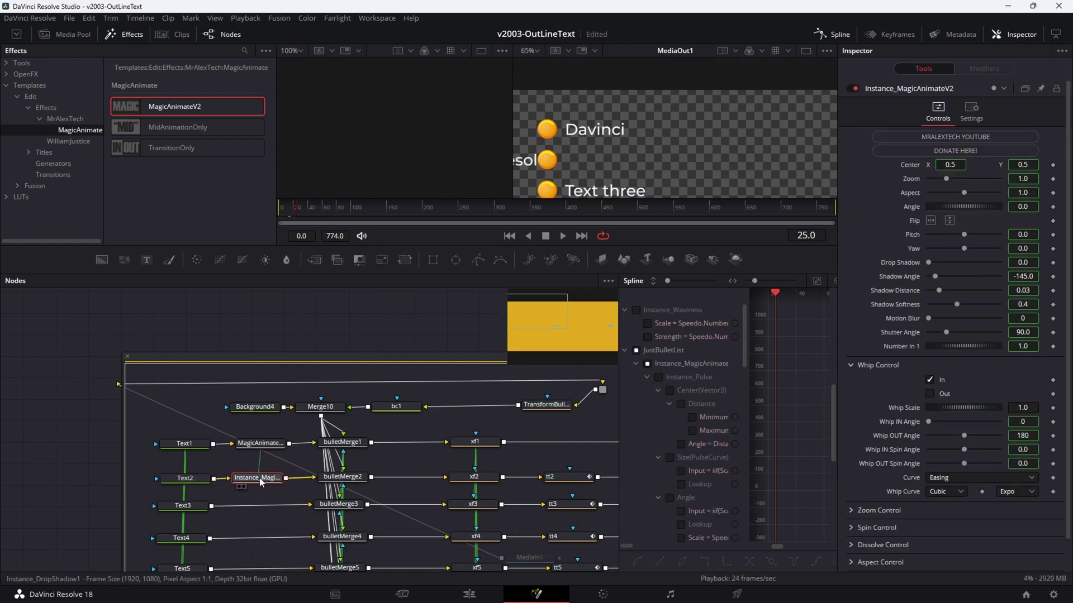
# Step: Paste MagicAnimateV2 instances after each of the Text3 to Text8 nodes, ahead of their bulletMerge nodes
pyautogui.click(188, 509)
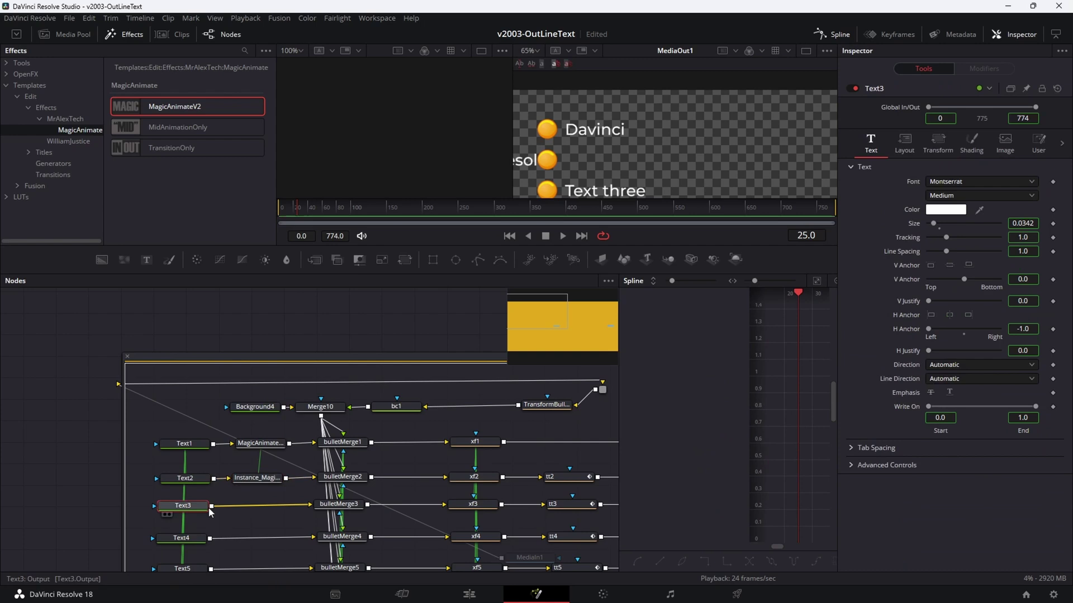
pyautogui.hotkey('ctrl', 'v')
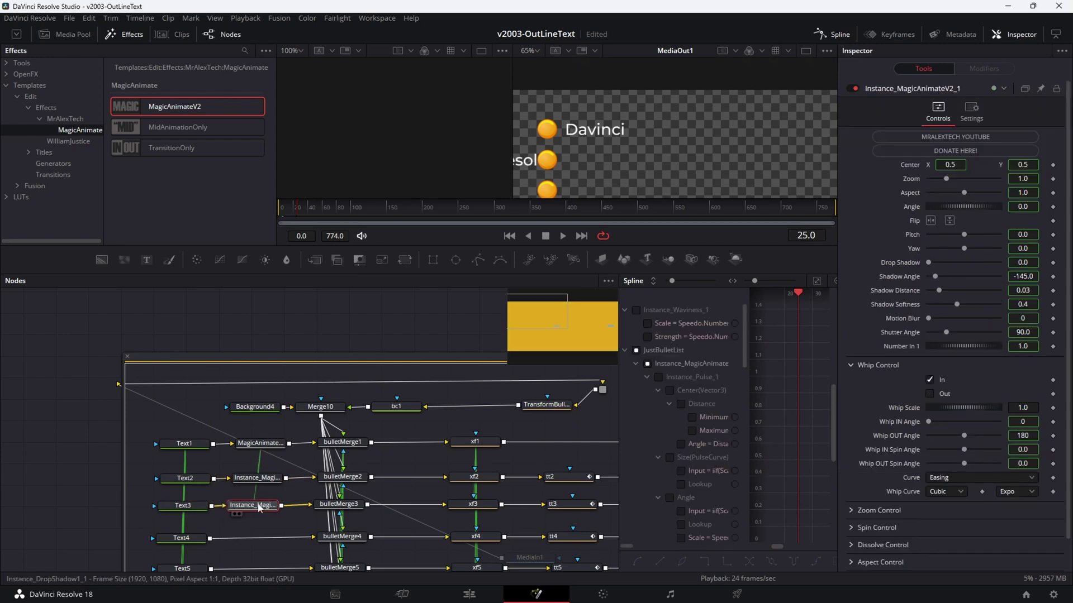
pyautogui.click(184, 539)
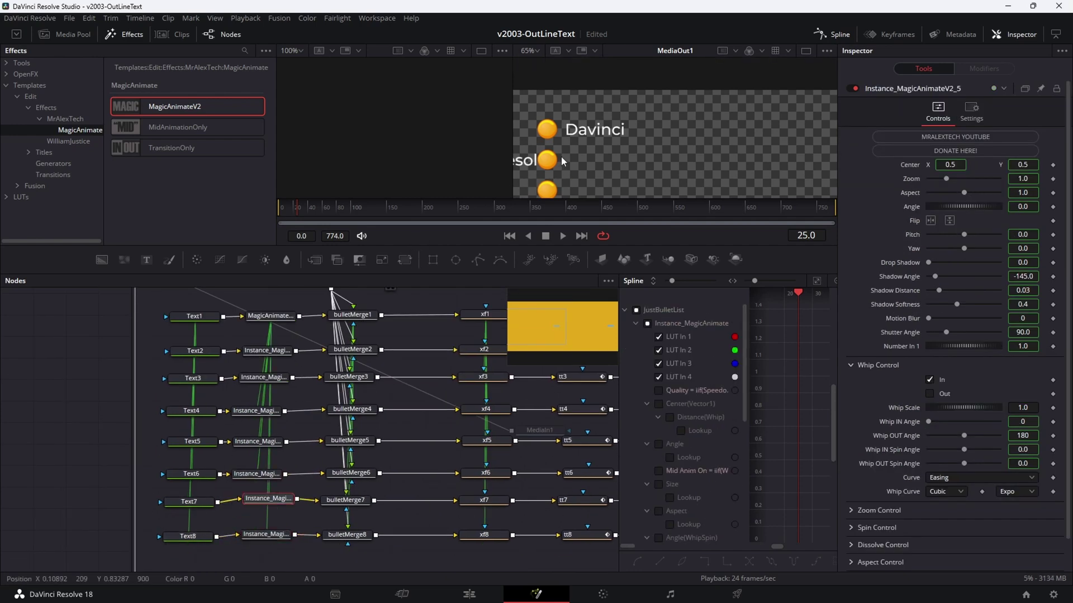
pyautogui.scroll(-3, 561, 156)
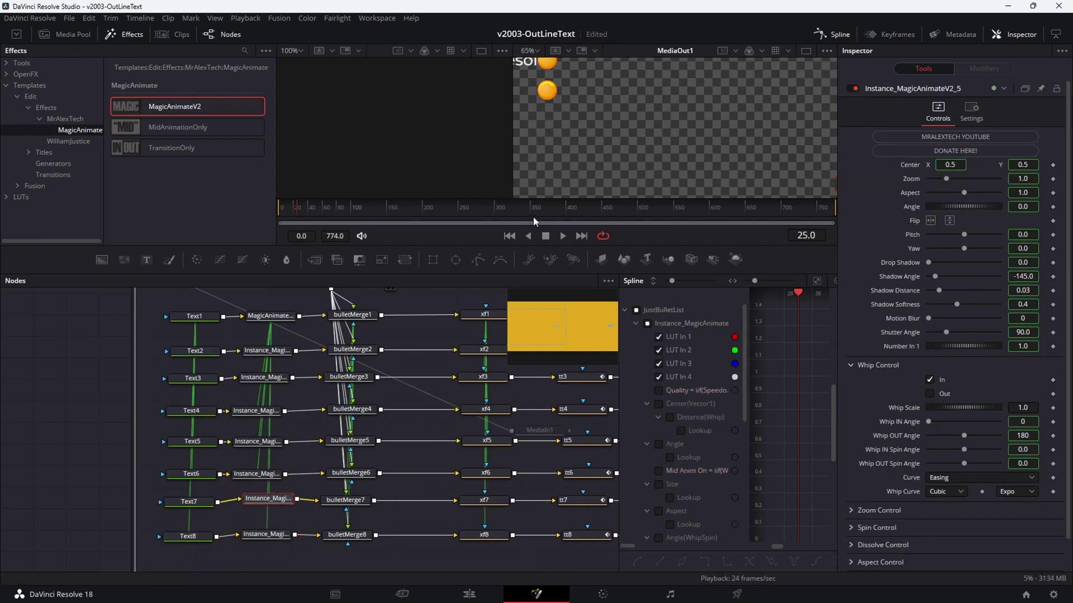
# Step: Enlarge the viewer area and play the bullet list from frame 0 to check the whip-in animation on every text line
pyautogui.moveTo(505, 246); pyautogui.dragTo(502, 397)
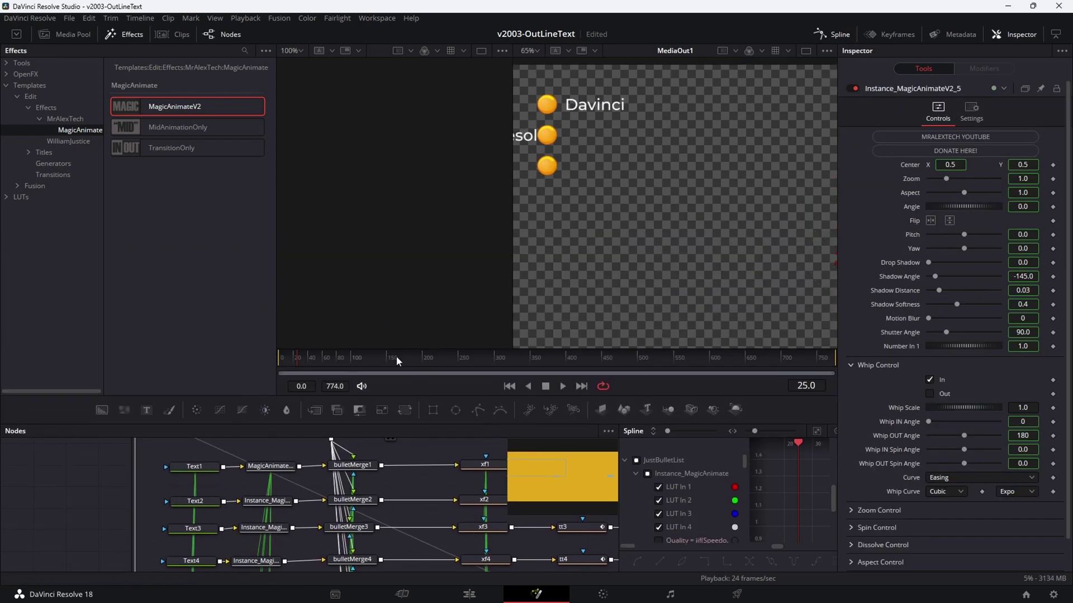
pyautogui.moveTo(396, 357); pyautogui.dragTo(281, 357)
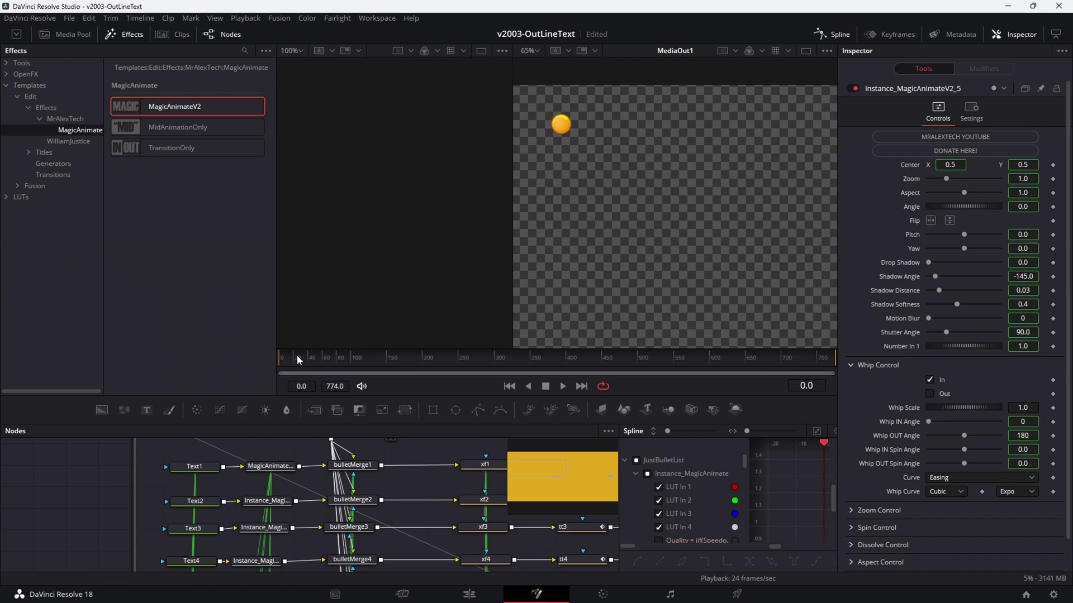
pyautogui.press('space')
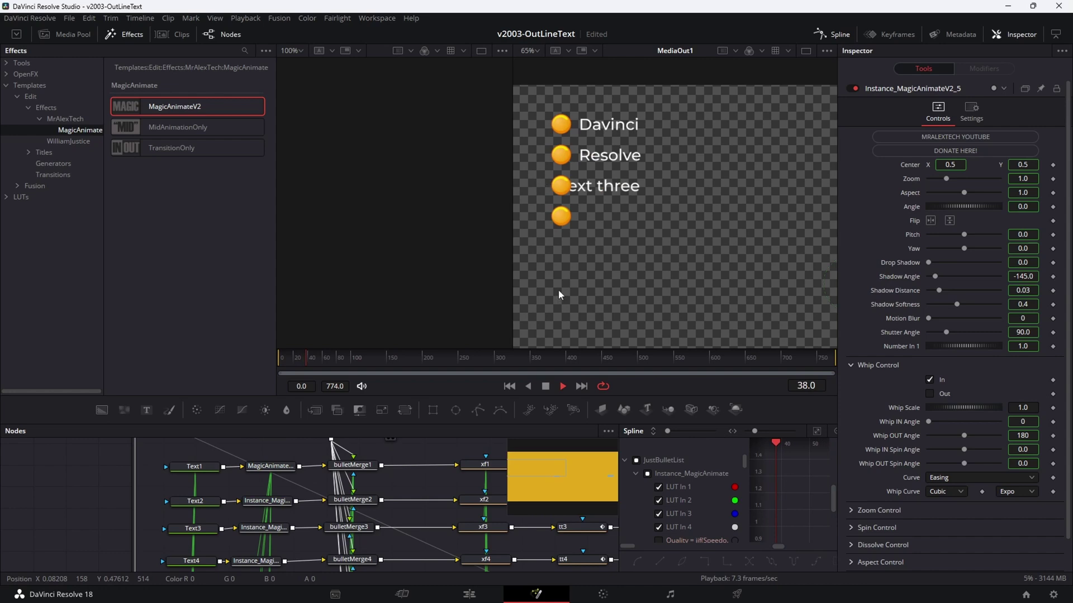
pyautogui.moveTo(319, 356); pyautogui.dragTo(279, 357)
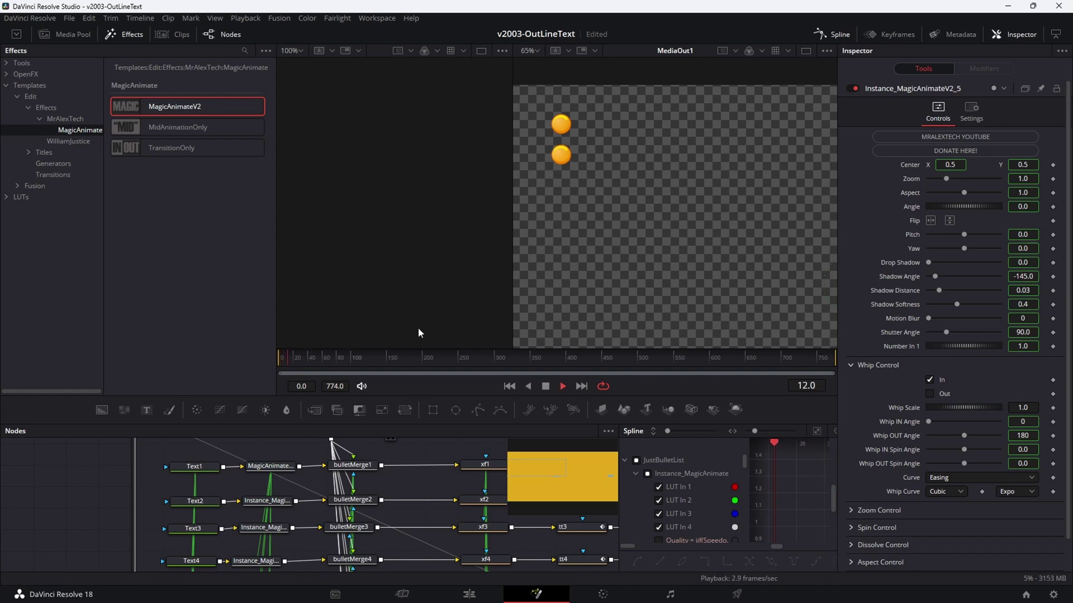
pyautogui.press('space')
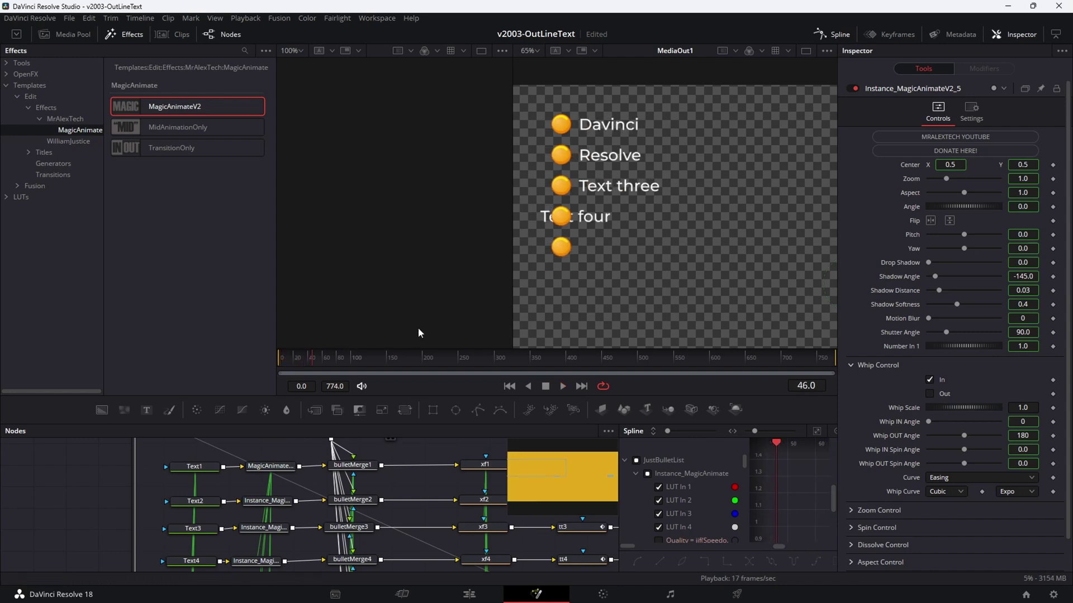
# Step: Set the Whip IN Angle of the original MagicAnimateV2 node on the Text1 line to 180 and preview from frame 0
pyautogui.click(266, 471)
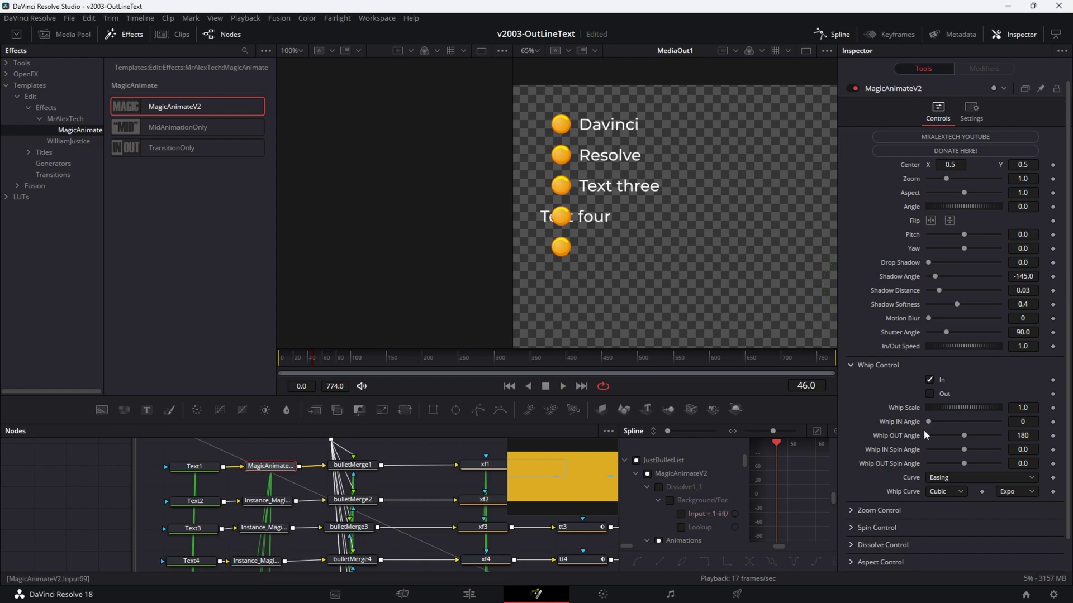
pyautogui.click(1024, 422)
pyautogui.write('180')
pyautogui.press('Return')
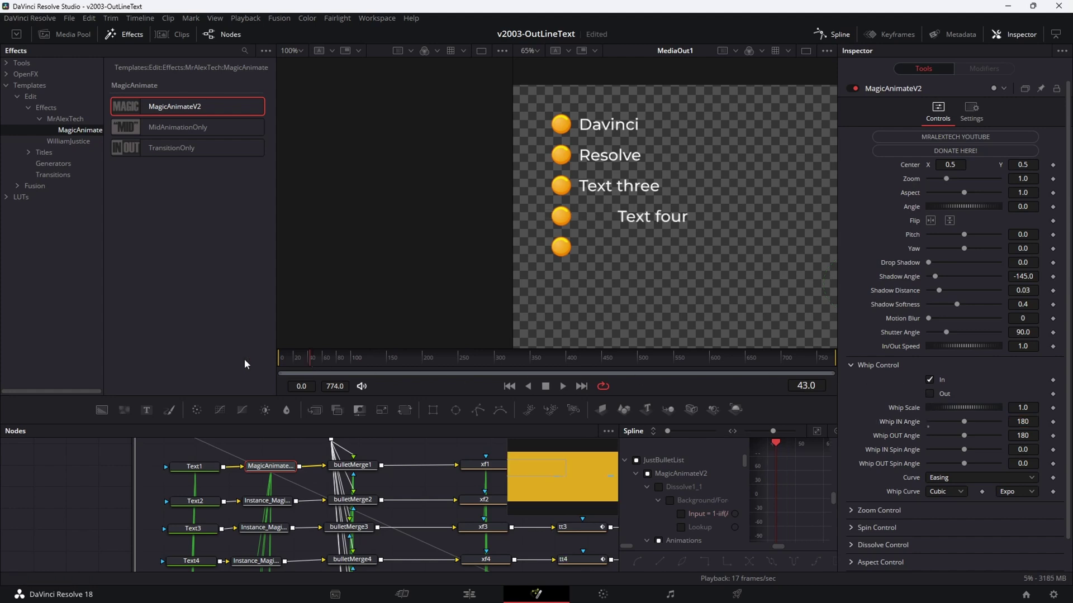
pyautogui.click(279, 358)
pyautogui.press('space')
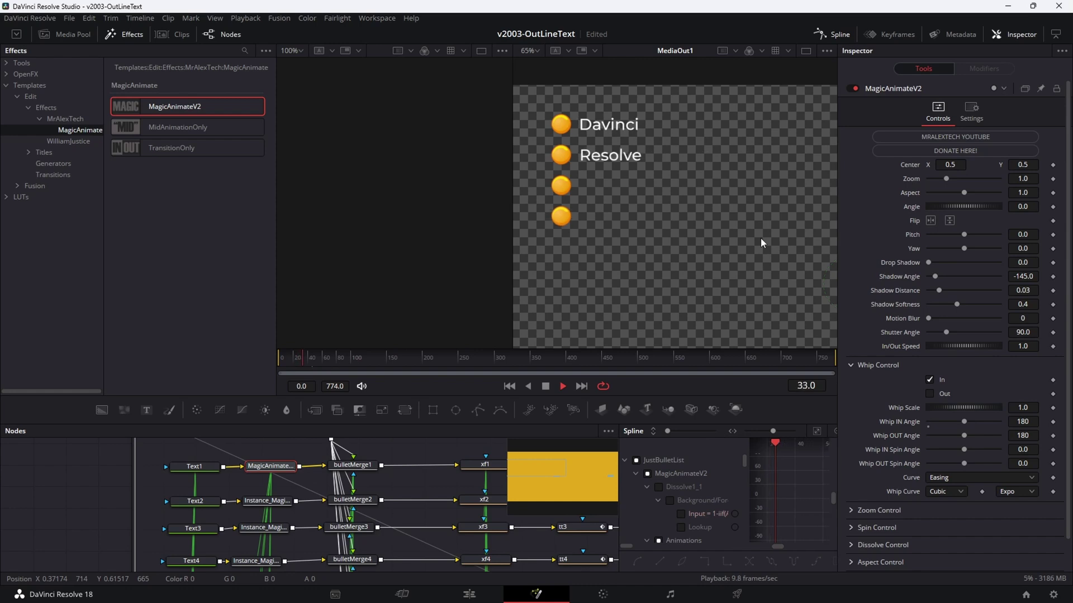
pyautogui.press('space')
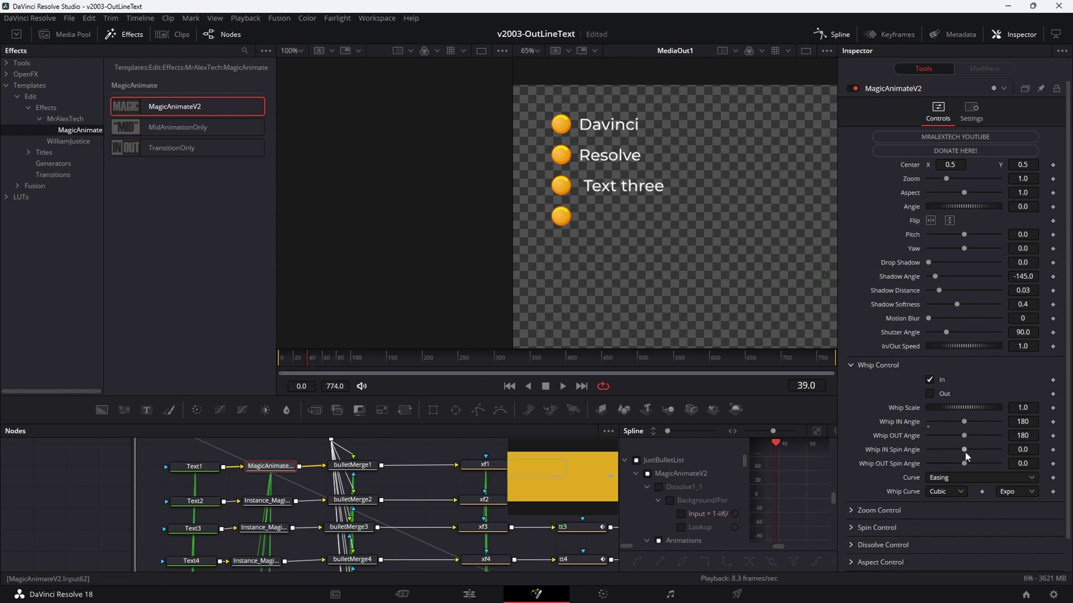
# Step: Try a Whip IN Spin Angle of 360 on the Text1 line's MagicAnimateV2, preview it from frame 0, and undo the change
pyautogui.moveTo(964, 449); pyautogui.dragTo(1000, 449)
pyautogui.click(283, 358)
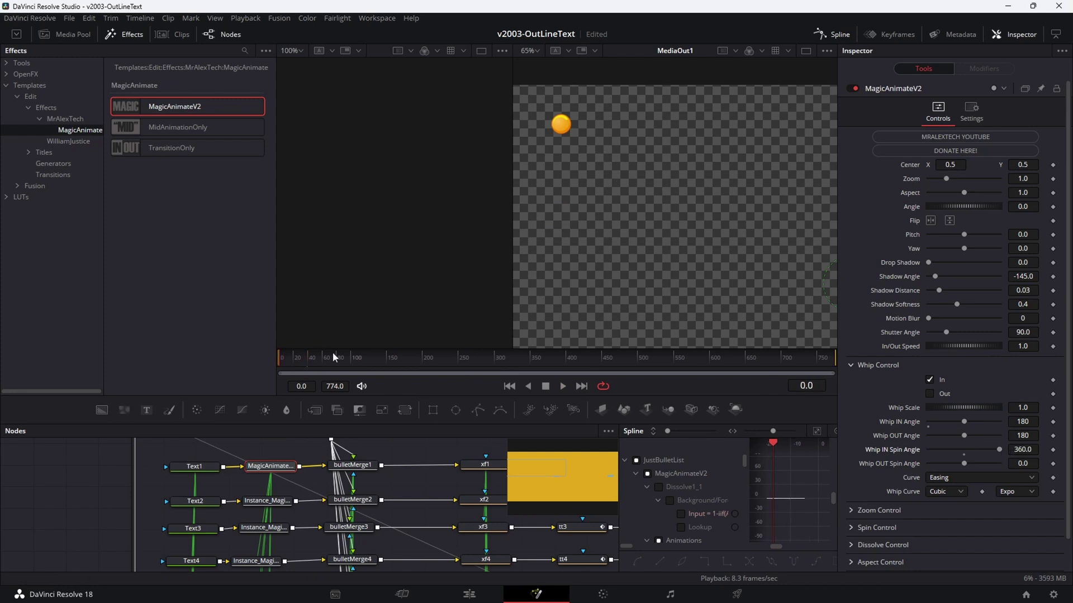
pyautogui.press('space')
pyautogui.hotkey('ctrl', 'z')
# Step: Make room between the bc1 and TransformBullet nodes and insert a MagicAnimateV2 effect into their connection
pyautogui.scroll(-1, 897, 429)
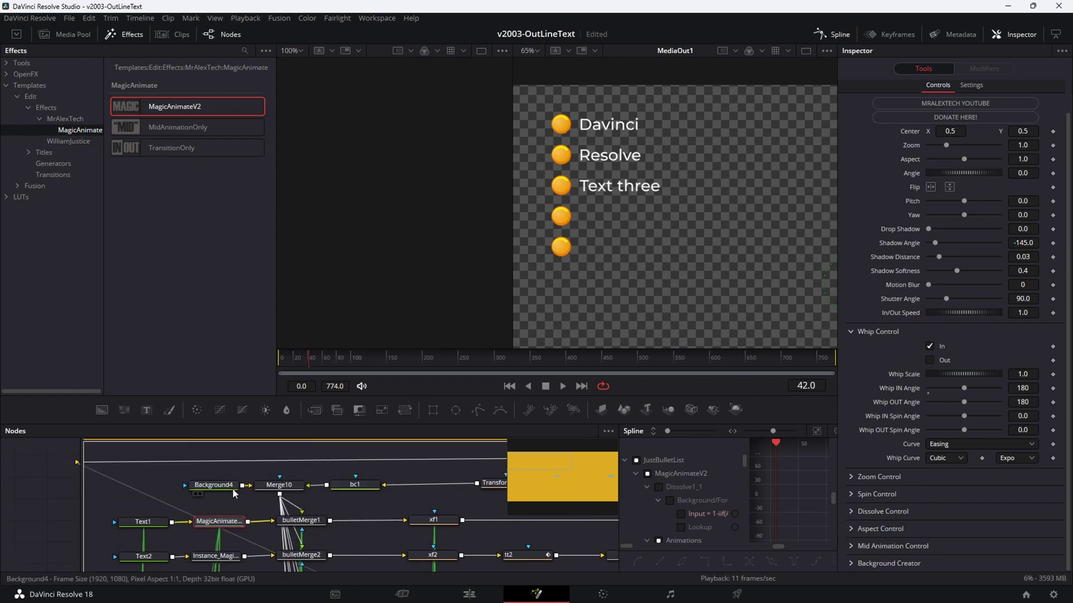
pyautogui.click(354, 485)
pyautogui.moveTo(468, 520); pyautogui.dragTo(393, 507)
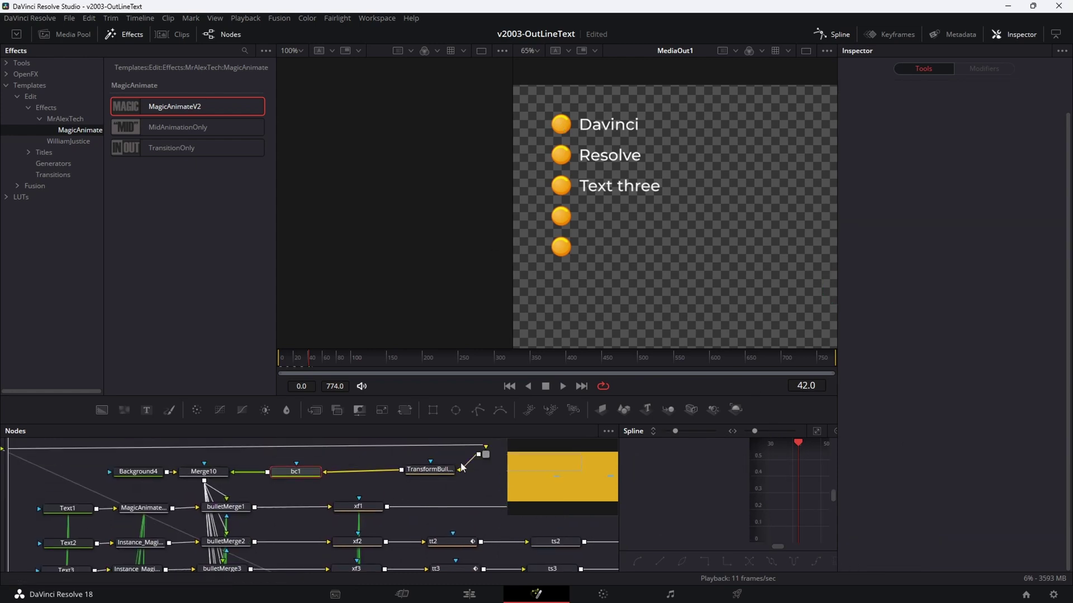
pyautogui.moveTo(488, 456); pyautogui.dragTo(440, 475)
pyautogui.moveTo(299, 479); pyautogui.dragTo(291, 478)
pyautogui.moveTo(421, 477); pyautogui.dragTo(440, 479)
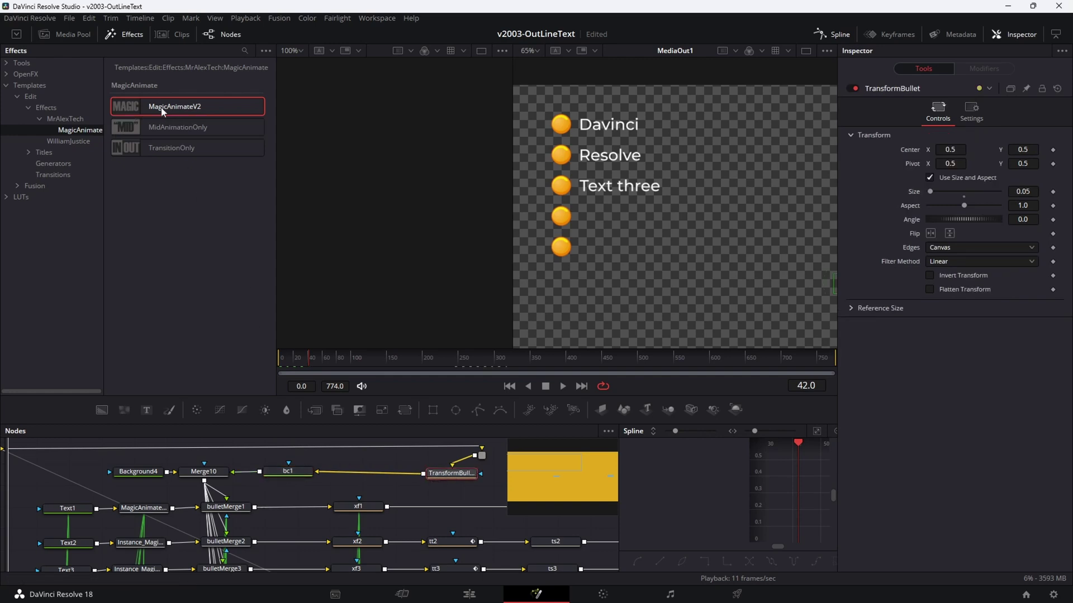
pyautogui.moveTo(278, 263); pyautogui.dragTo(372, 476)
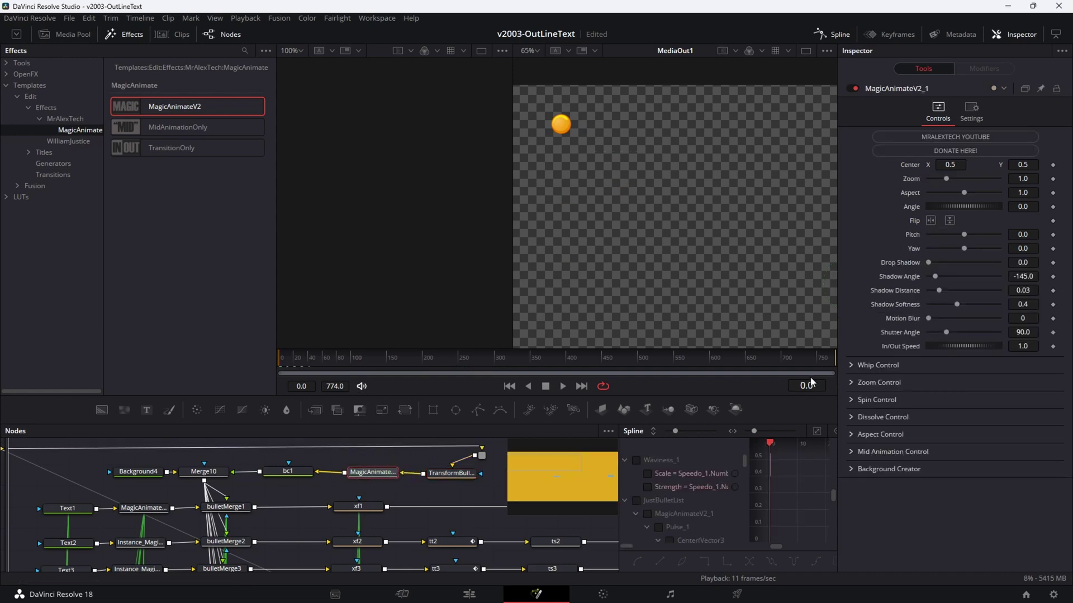
# Step: Enable the Zoom Control's In animation on the bullets' MagicAnimateV2 node and play the list to preview it
pyautogui.click(851, 383)
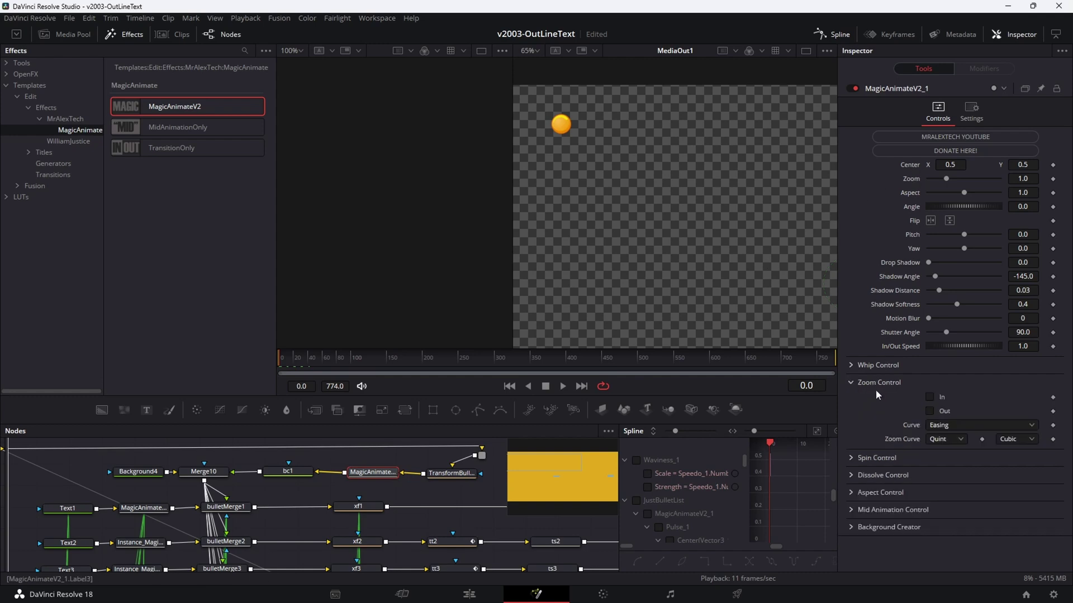
pyautogui.click(930, 398)
pyautogui.press('space')
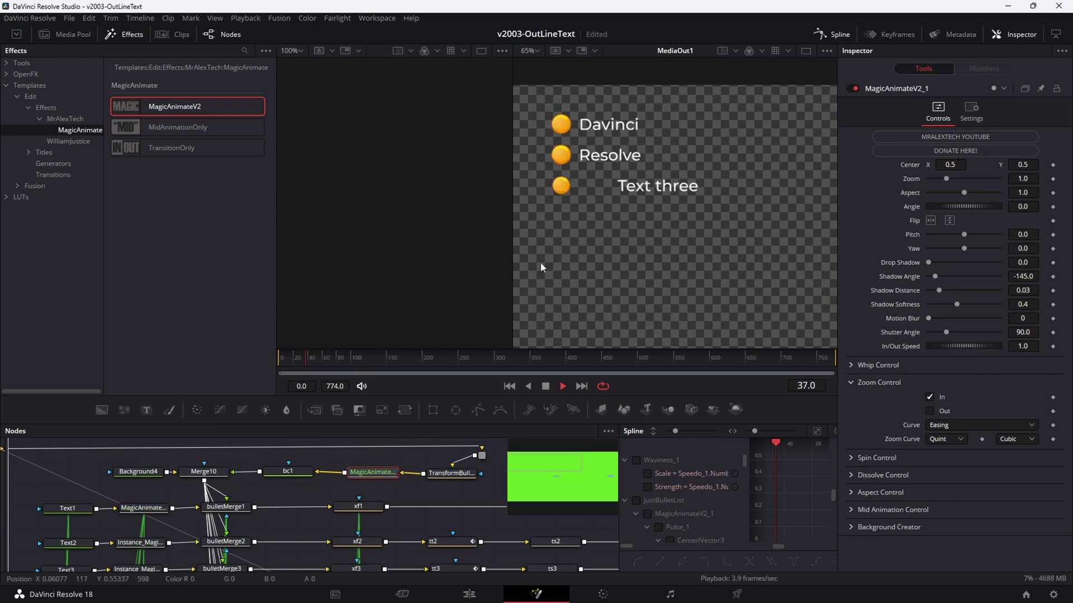
pyautogui.press('space')
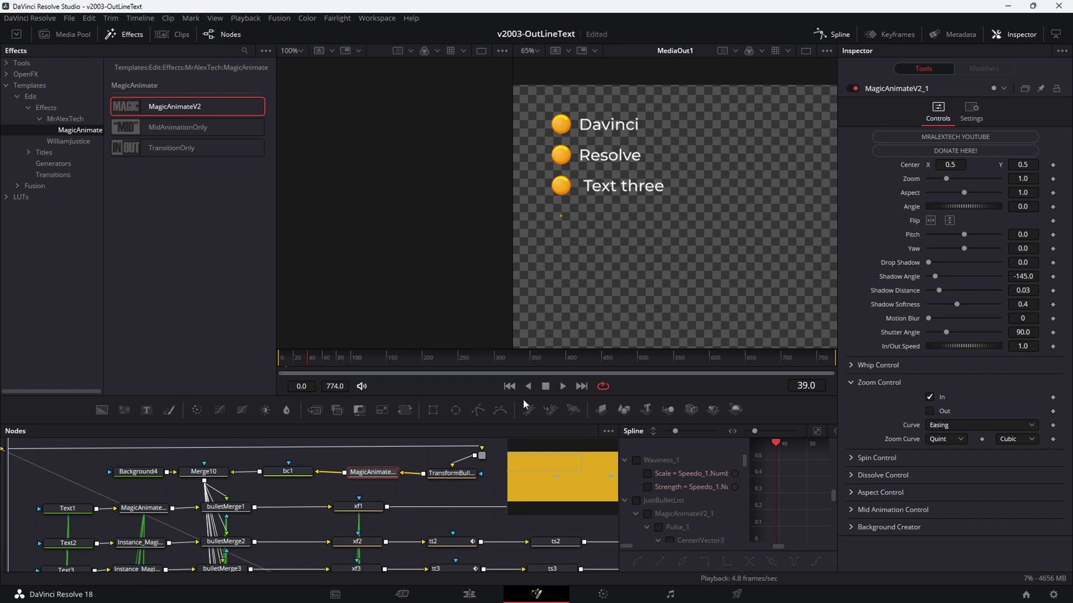
# Step: Enlarge the node graph and examine the MagicAnimateV2 nodes on the text lines and on the bullet branch
pyautogui.moveTo(523, 397); pyautogui.dragTo(523, 216)
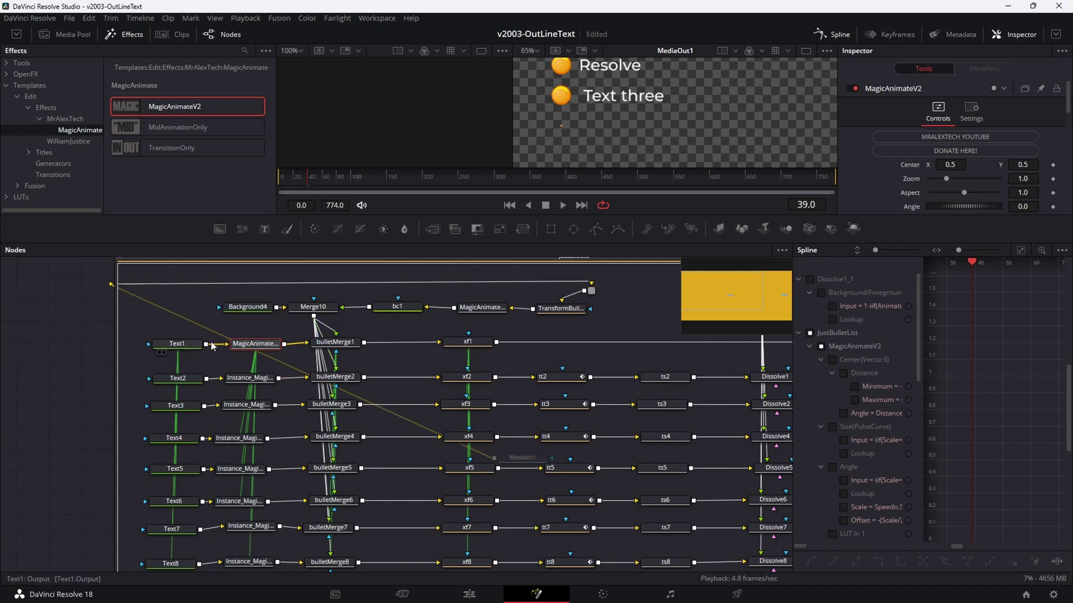
pyautogui.scroll(-2, 246, 345)
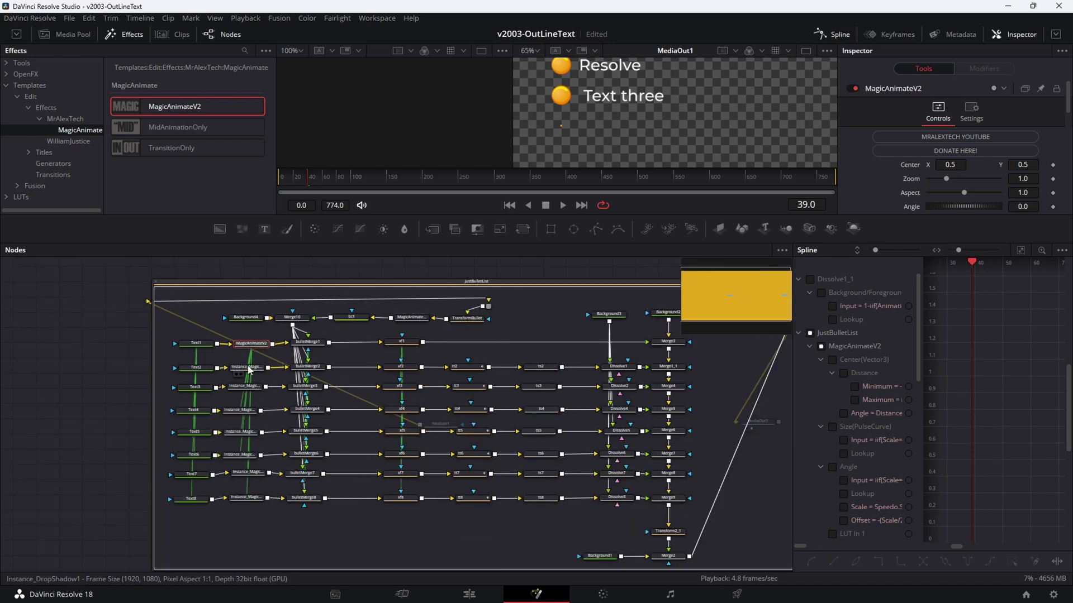
pyautogui.scroll(3, 254, 492)
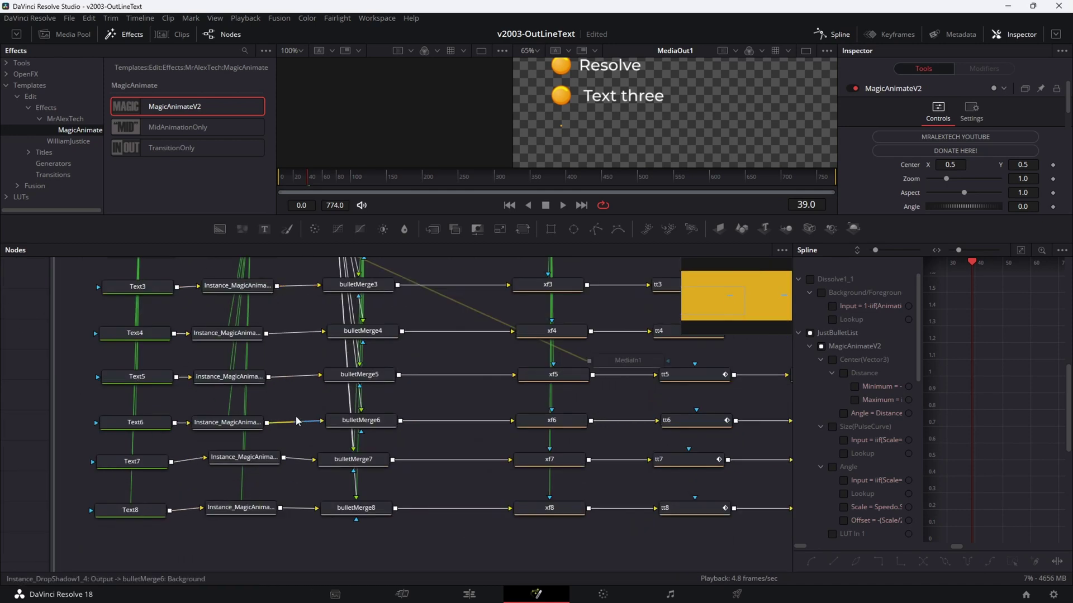
pyautogui.scroll(-3, 293, 409)
pyautogui.moveTo(348, 339); pyautogui.dragTo(270, 461)
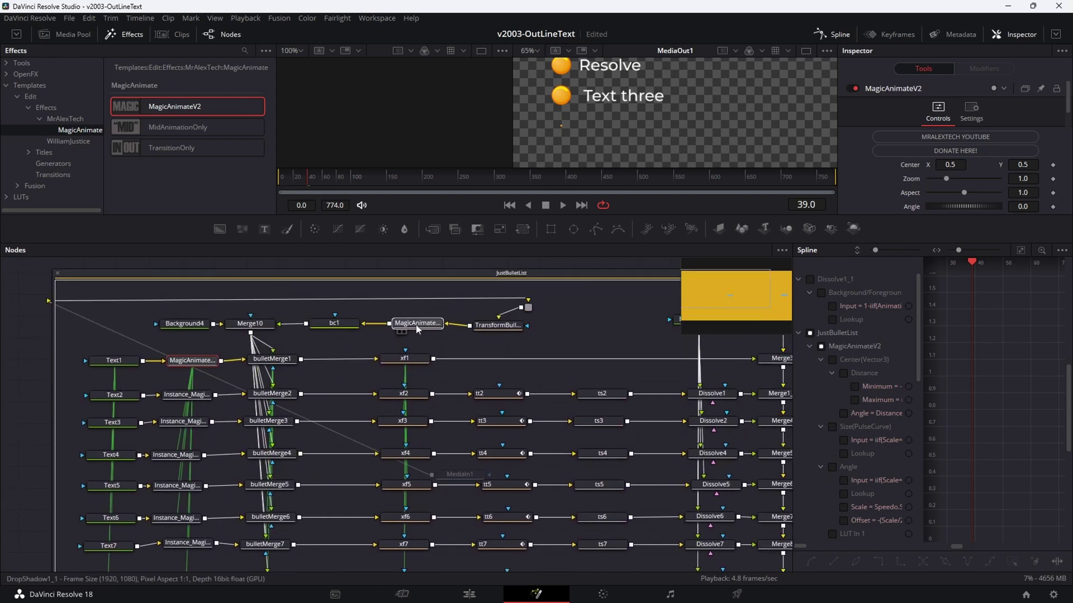
pyautogui.click(419, 324)
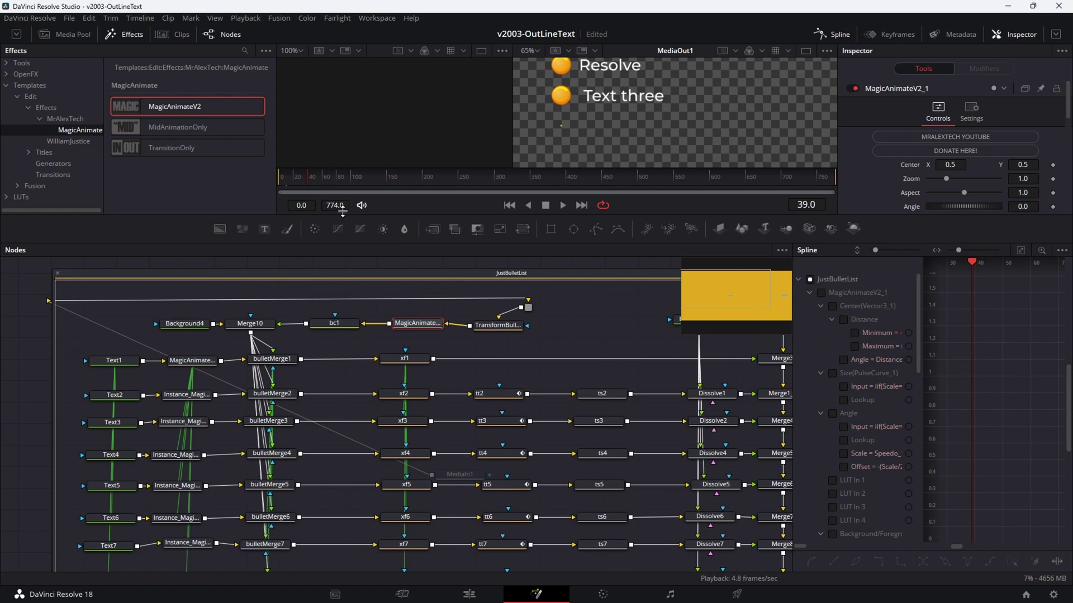
# Step: Play the composition from frame 0 to preview the animations, and return to the Edit page
pyautogui.click(313, 176)
pyautogui.hotkey('ctrl', 'Left')
pyautogui.press('space')
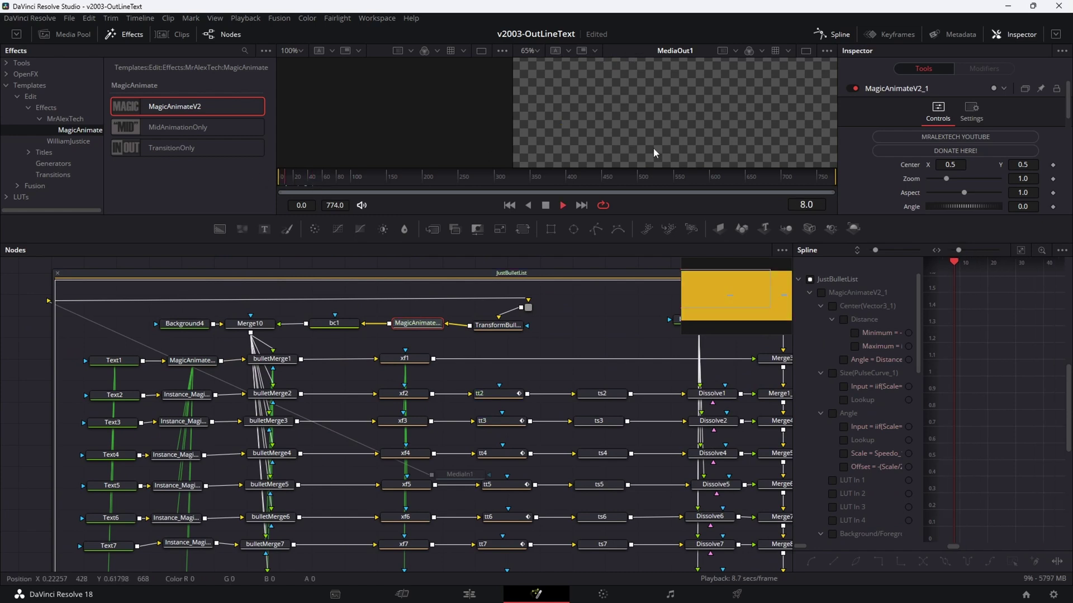
pyautogui.click(461, 595)
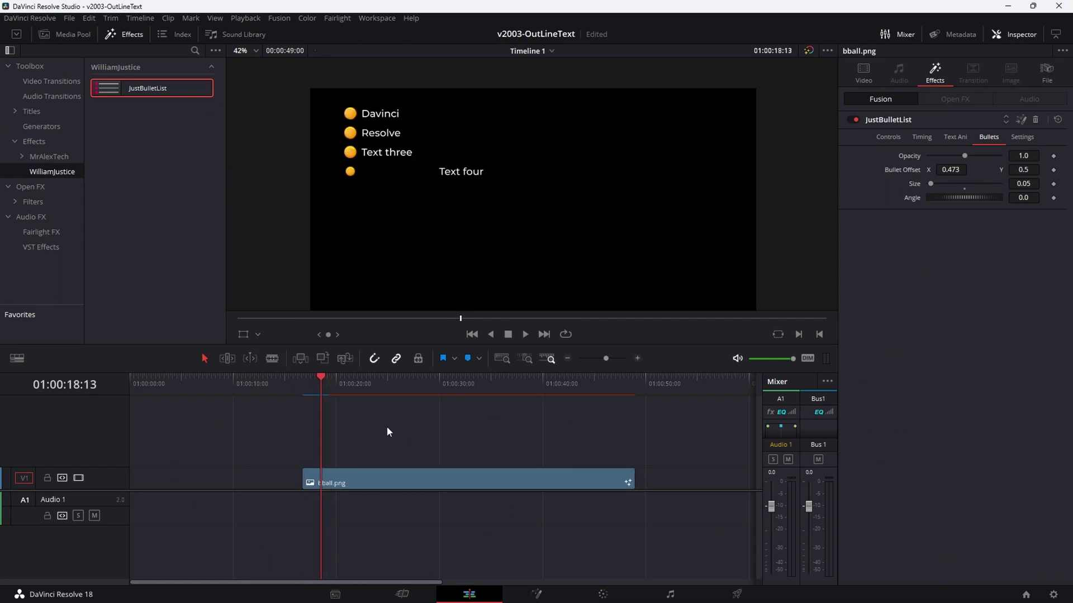
# Step: Change the bullet list's first line to "Davinci44", set the list's X position to 0.126 and the text size to 0.0512
pyautogui.rightClick(394, 476)
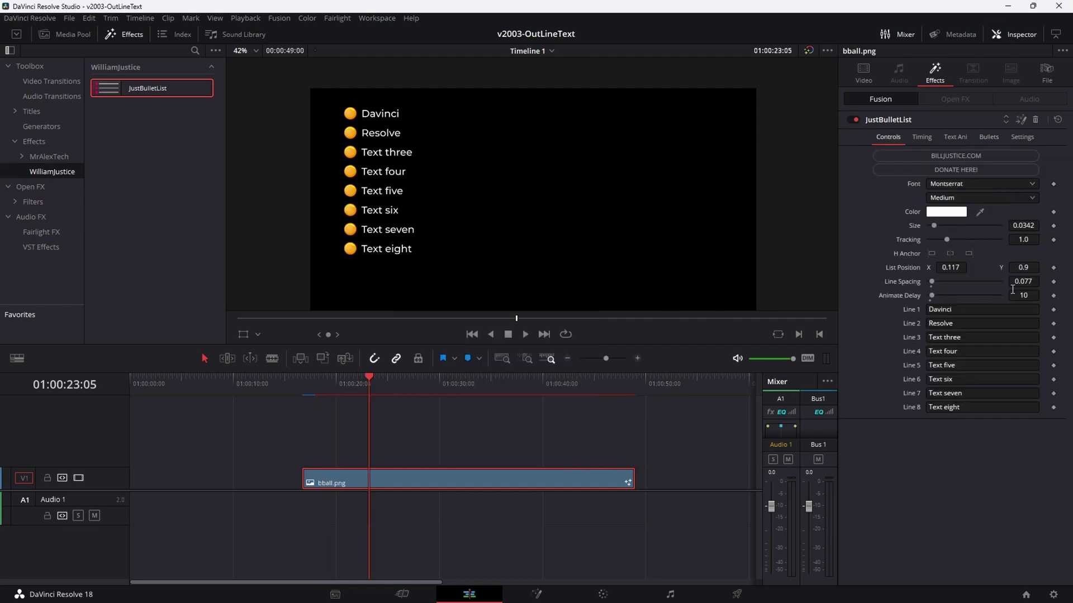
pyautogui.click(978, 314)
pyautogui.moveTo(949, 270); pyautogui.dragTo(952, 270)
pyautogui.moveTo(936, 227); pyautogui.dragTo(938, 226)
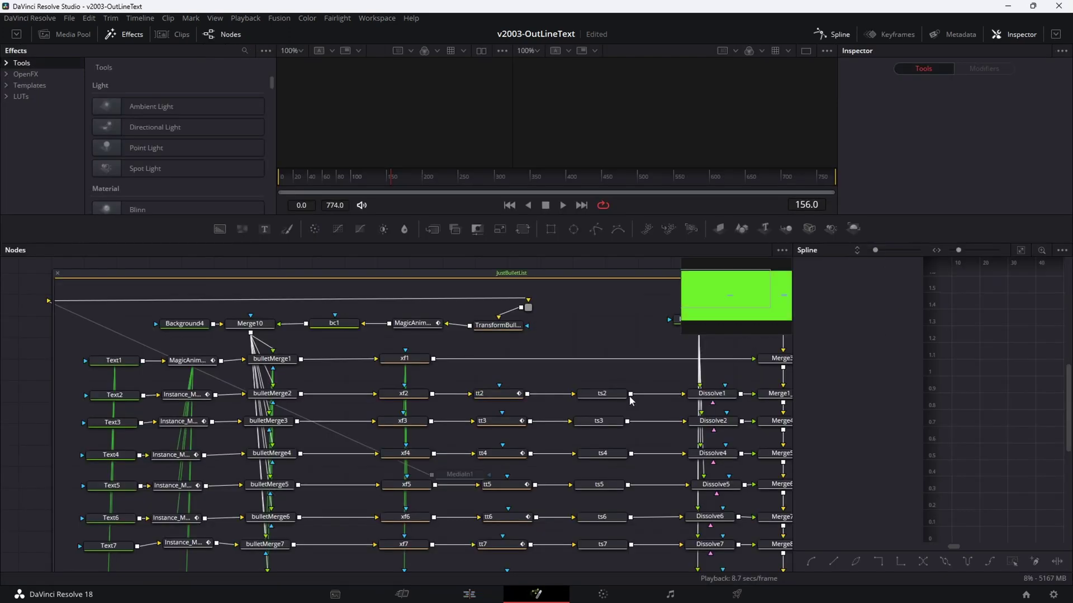
# Step: Open the bullet list's node graph in Fusion, enlarge the viewers and show the controls of Text1's MagicAnimateV2 node
pyautogui.moveTo(435, 395); pyautogui.dragTo(584, 417)
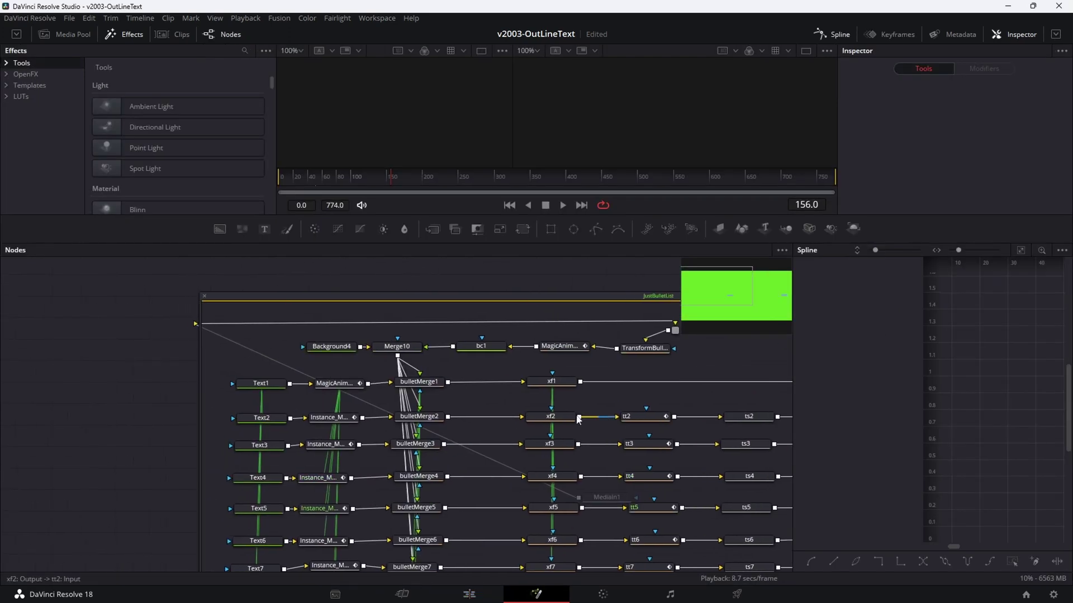
pyautogui.click(340, 384)
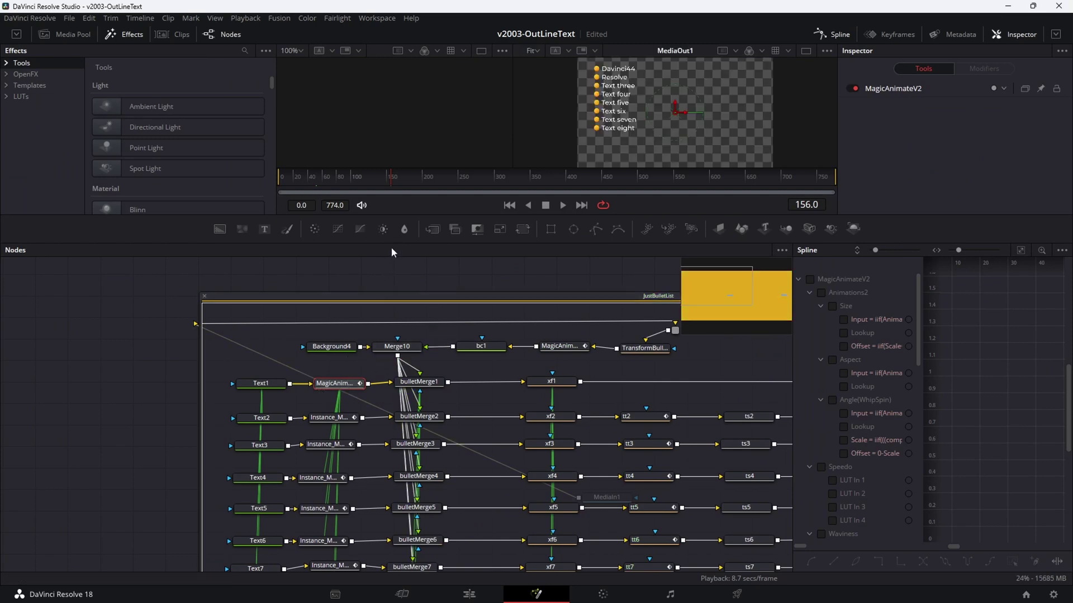
pyautogui.moveTo(392, 241); pyautogui.dragTo(391, 309)
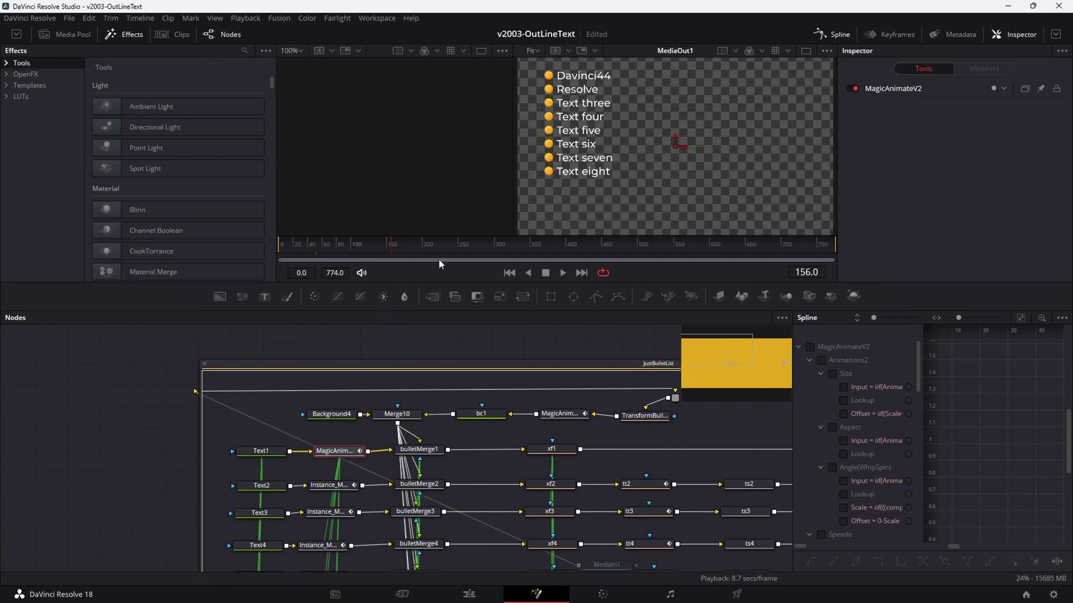
pyautogui.click(902, 89)
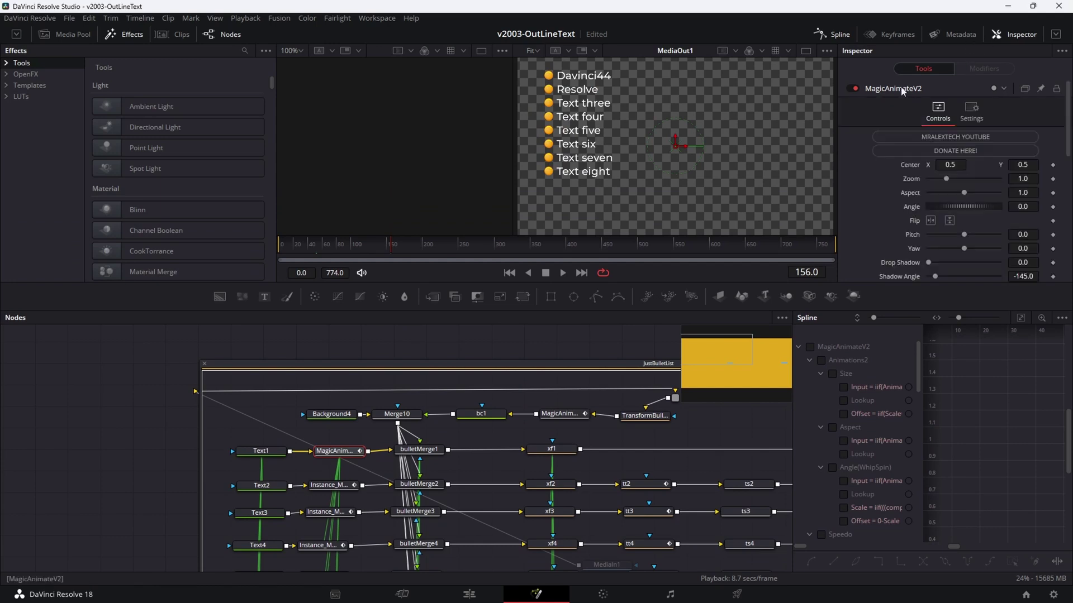
# Step: On Text1's MagicAnimateV2 node, set Zoom to 1.607, Whip IN/OUT Angle to 160/158 and Whip IN/OUT Spin Angle to -141/-56
pyautogui.click(1056, 34)
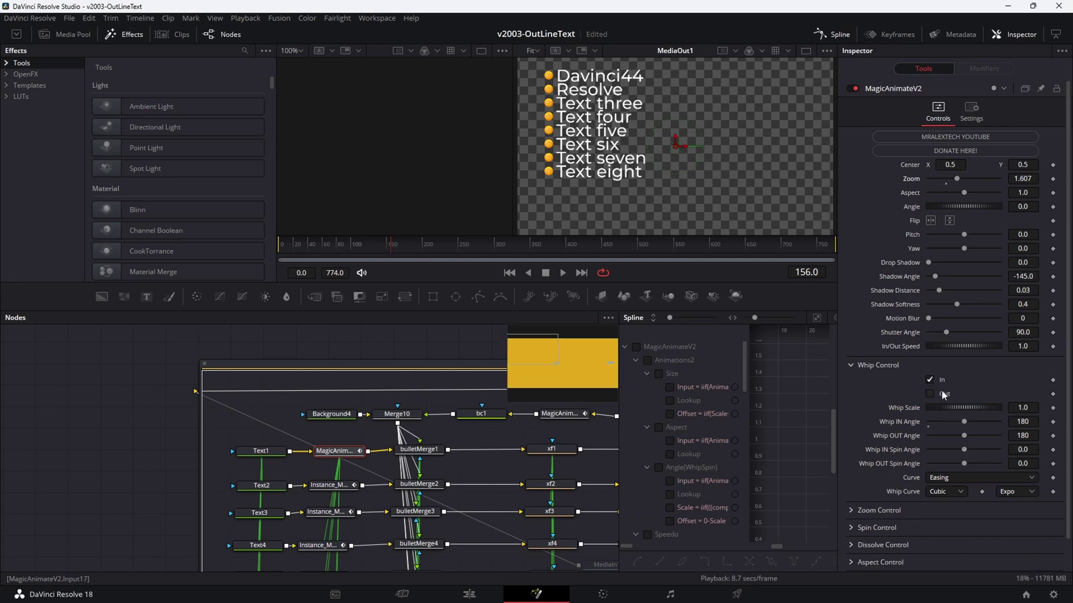
pyautogui.moveTo(964, 423); pyautogui.dragTo(964, 423)
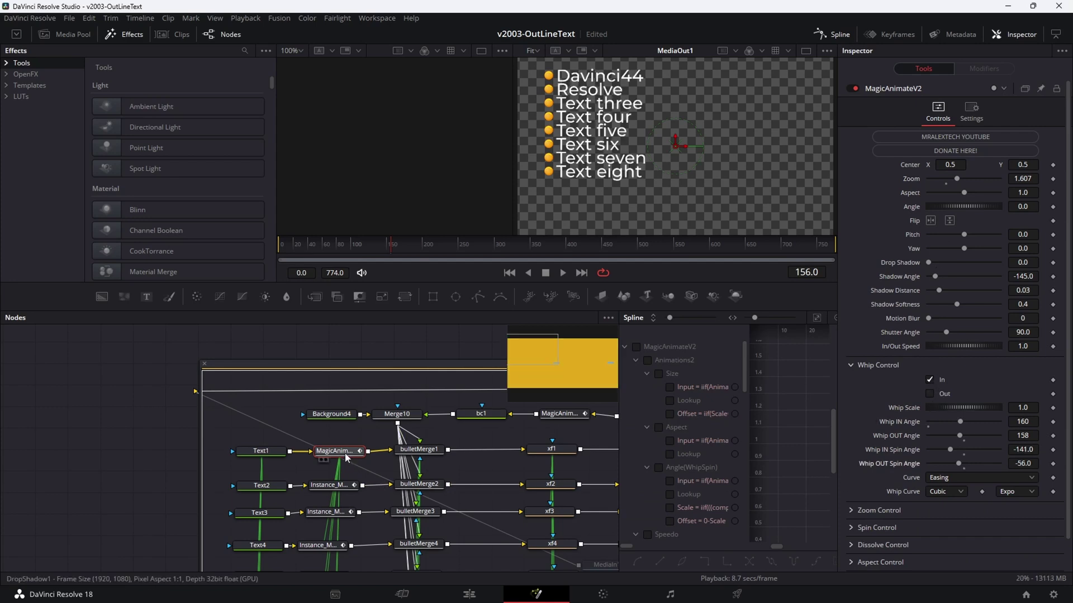
# Step: Shift Text1's MagicAnimateV2 node slightly and bring up the settings of the MagicAnimateV2 node on the bullet branch
pyautogui.moveTo(345, 454); pyautogui.dragTo(339, 460)
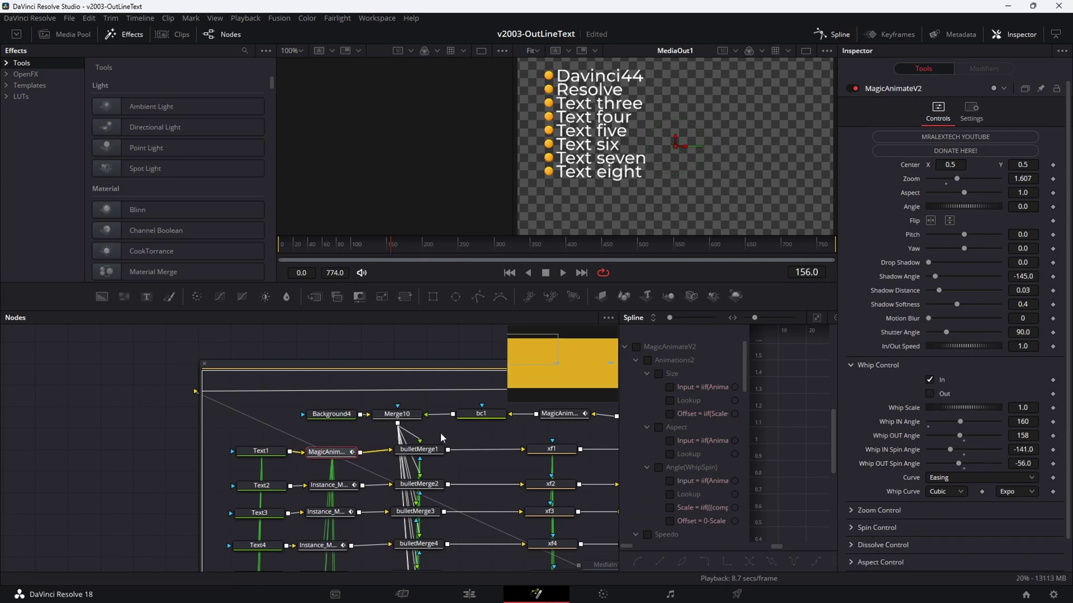
pyautogui.click(543, 421)
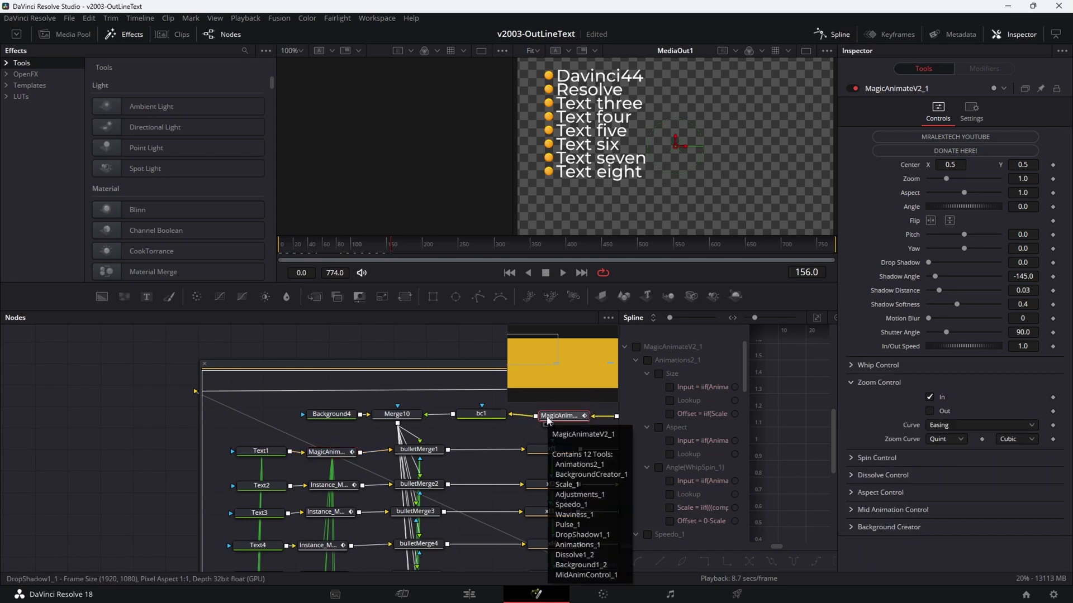